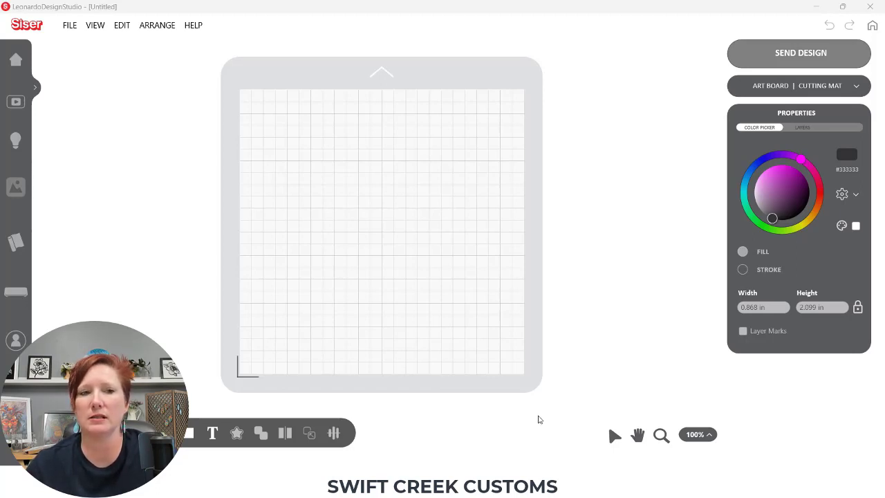
# Step: Add the Realistic Rose from the design library to the cutting mat, near its centre
pyautogui.click(14, 192)
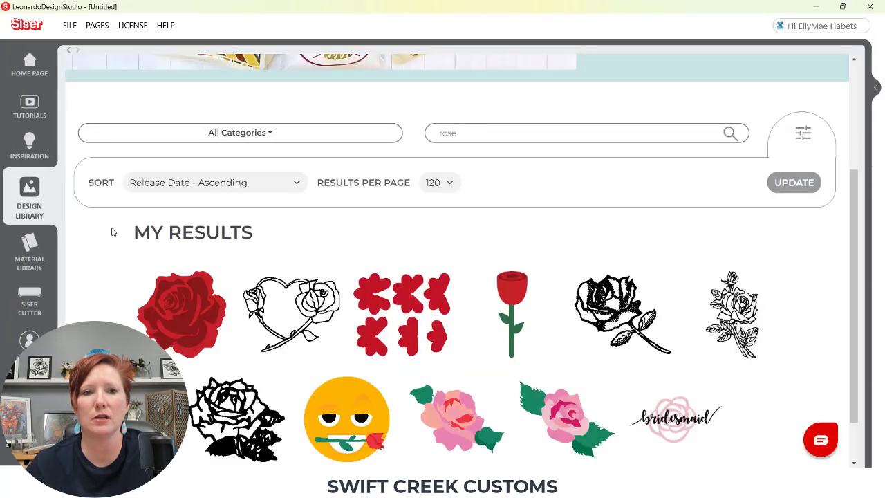
pyautogui.click(181, 313)
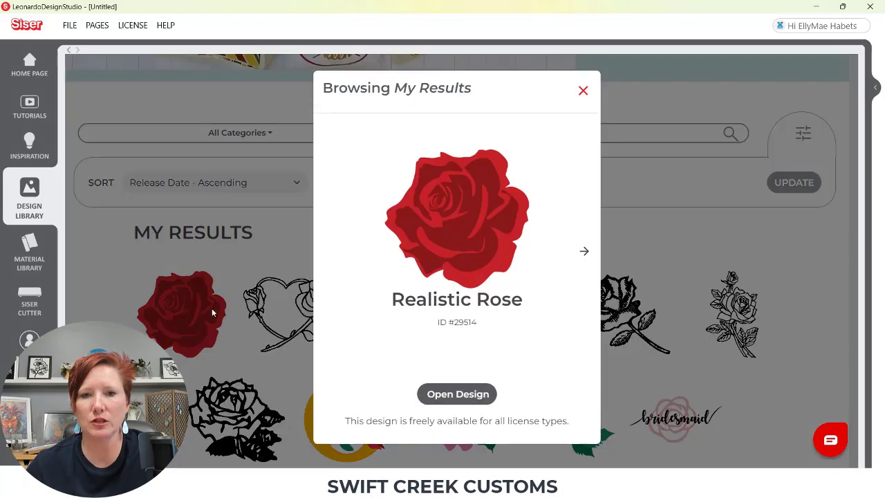
pyautogui.click(454, 396)
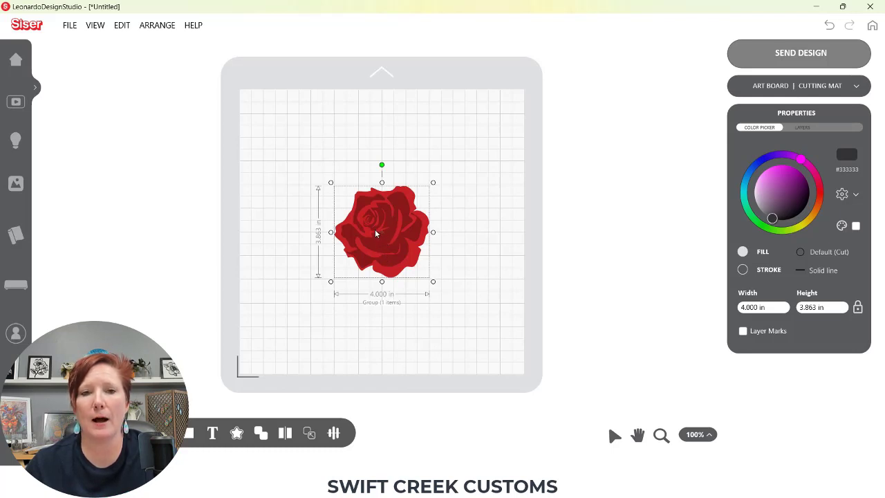
pyautogui.moveTo(376, 233)
pyautogui.mouseDown()
pyautogui.moveTo(559, 164)
pyautogui.moveTo(592, 127)
pyautogui.moveTo(390, 211)
pyautogui.moveTo(374, 229)
pyautogui.mouseUp()
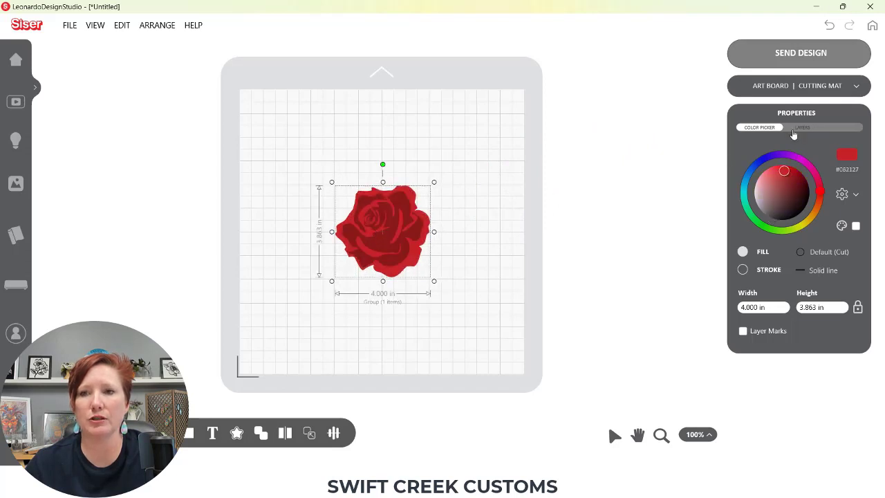
# Step: Show the design's layers and rename Layer 1 as Red Rose
pyautogui.click(828, 113)
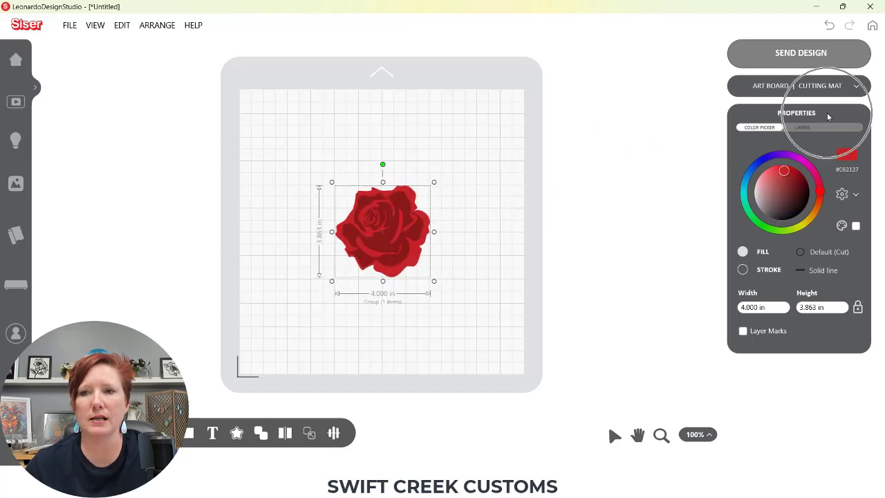
pyautogui.click(759, 130)
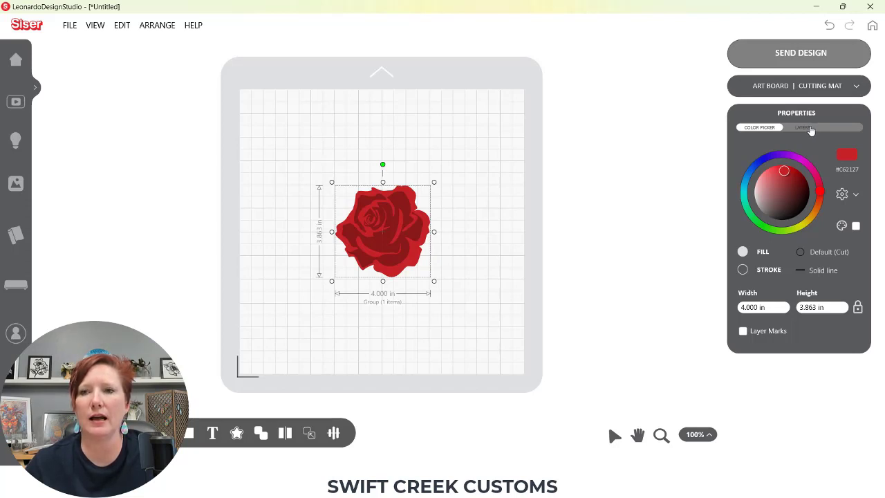
pyautogui.click(806, 129)
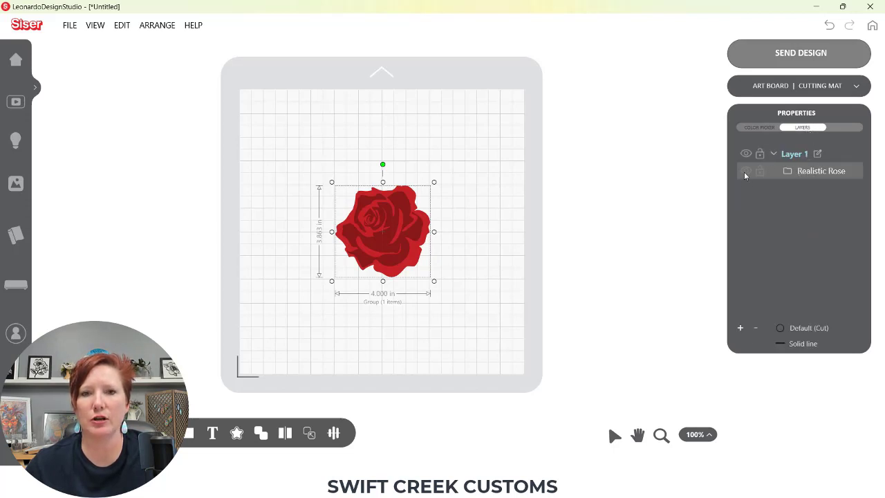
pyautogui.click(788, 172)
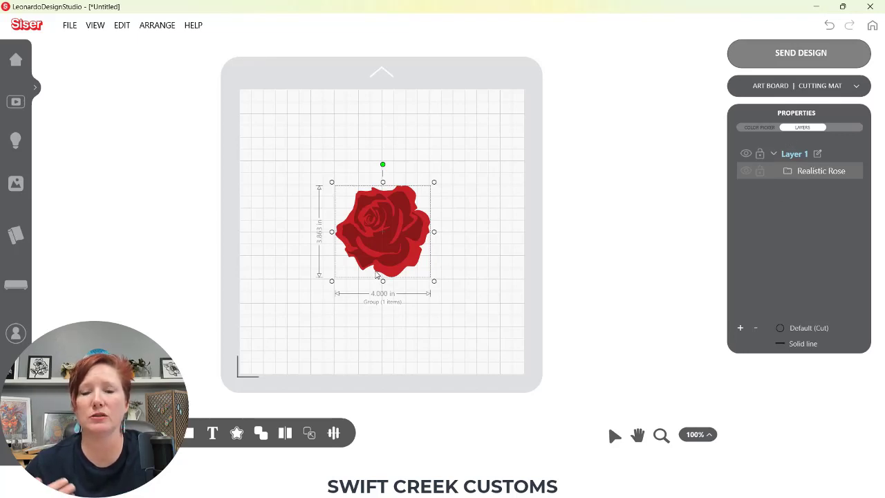
pyautogui.click(817, 154)
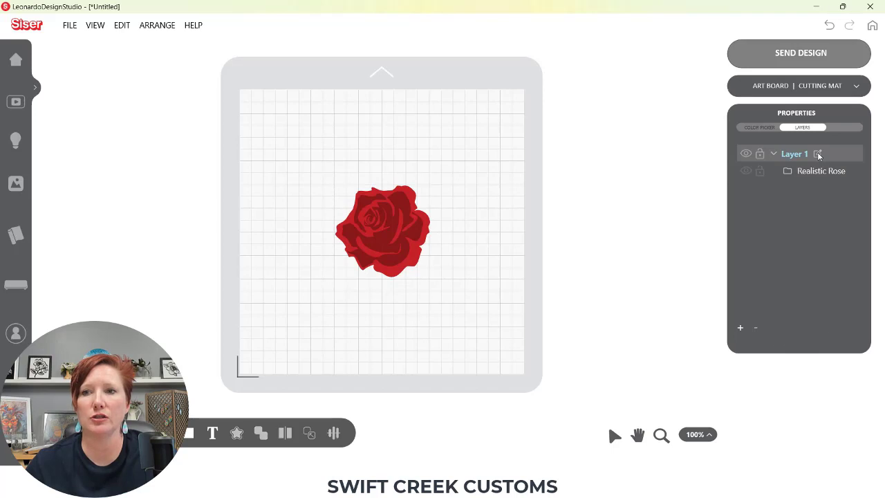
pyautogui.click(817, 154)
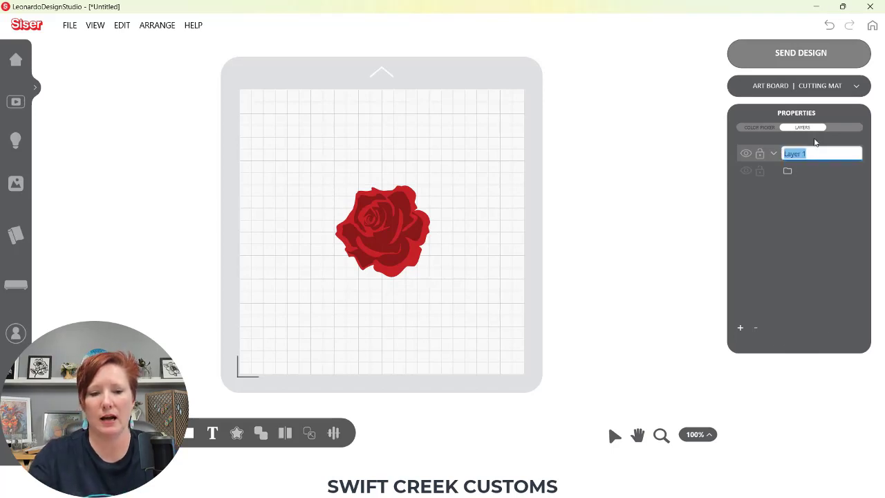
pyautogui.write('Red Rose')
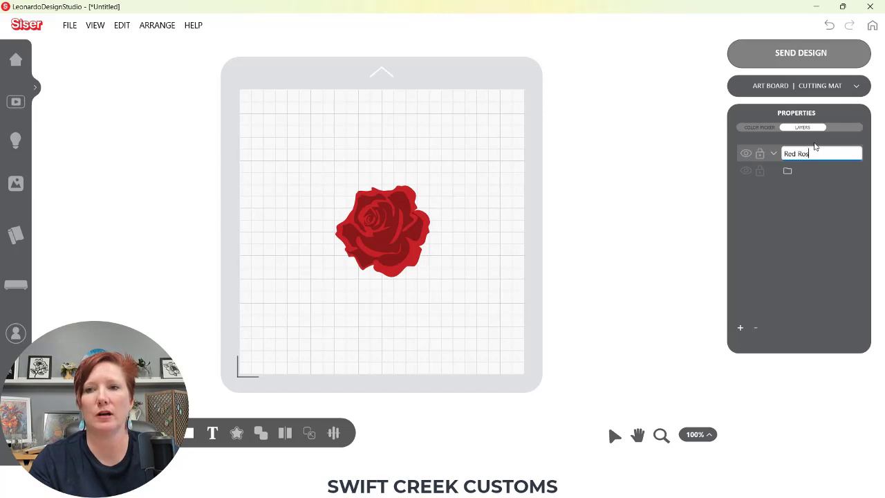
pyautogui.press('Return')
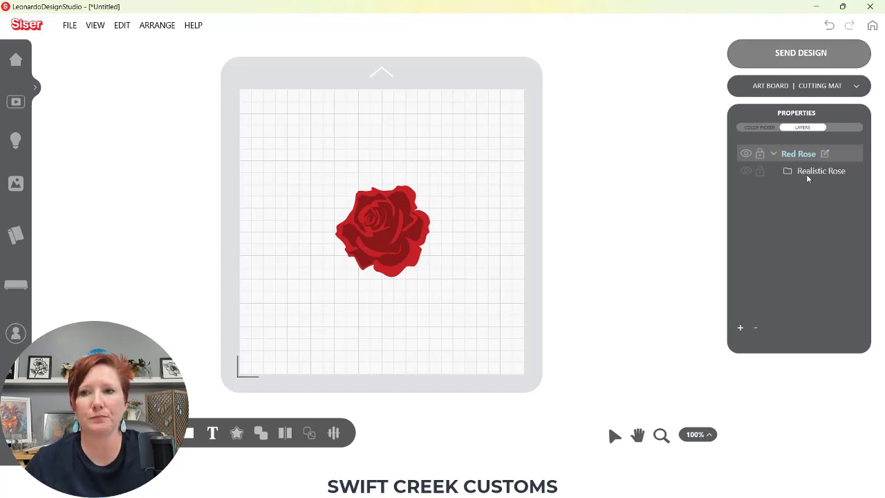
# Step: Ungroup the rose twice to separate its red base shape from the dark petal group, shifting the rose slightly right on the mat
pyautogui.click(808, 172)
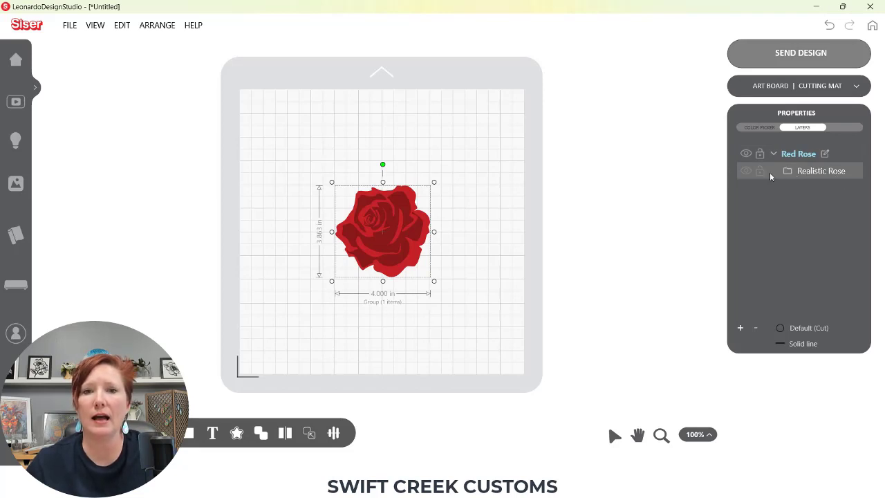
pyautogui.rightClick(398, 209)
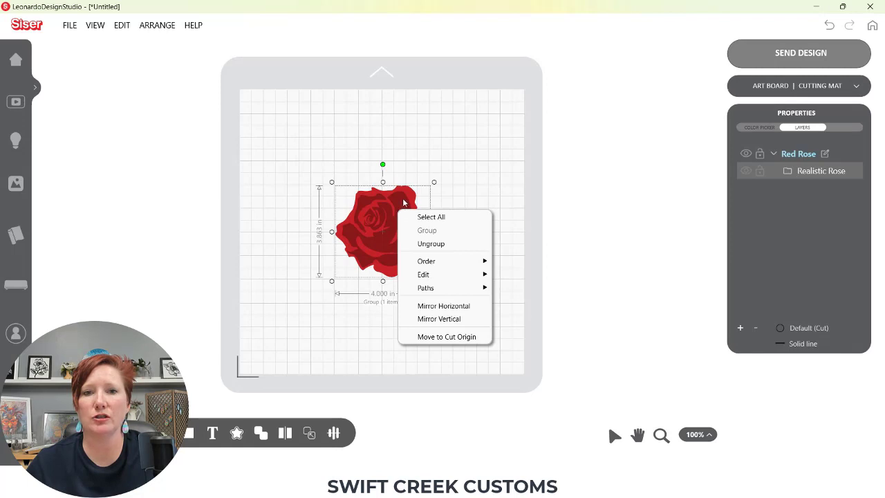
pyautogui.click(429, 244)
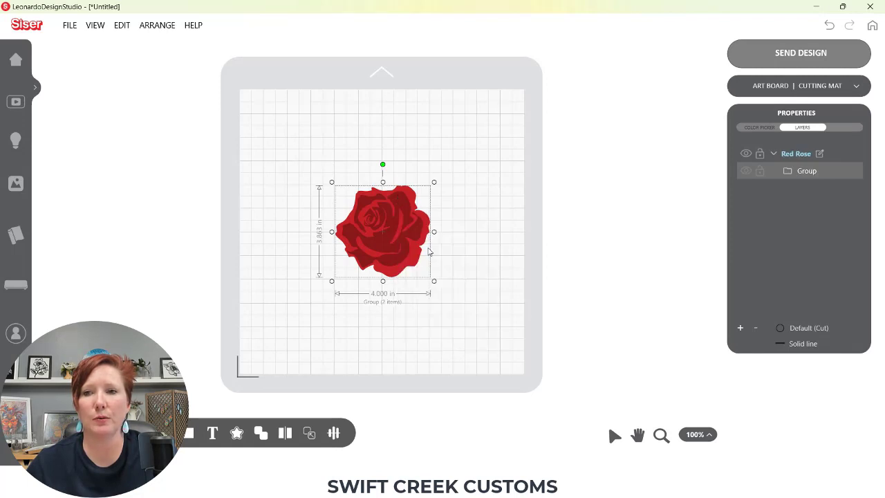
pyautogui.click(789, 171)
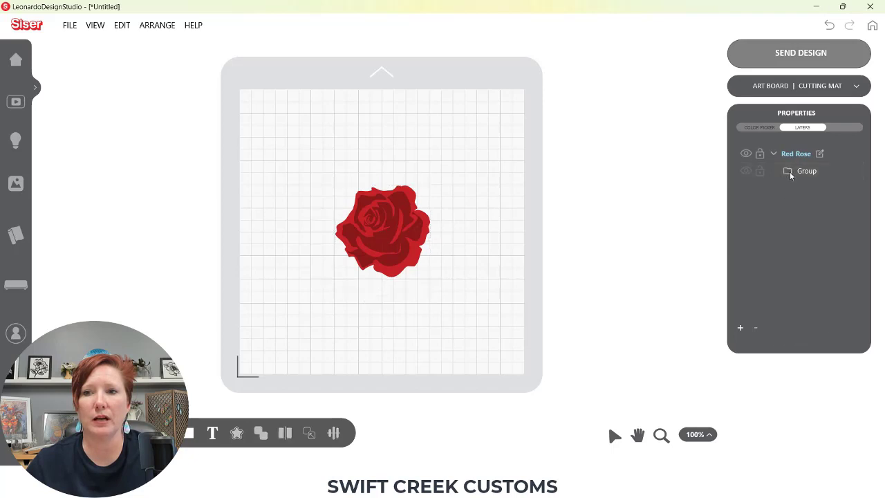
pyautogui.moveTo(433, 251); pyautogui.dragTo(465, 258)
pyautogui.rightClick(458, 236)
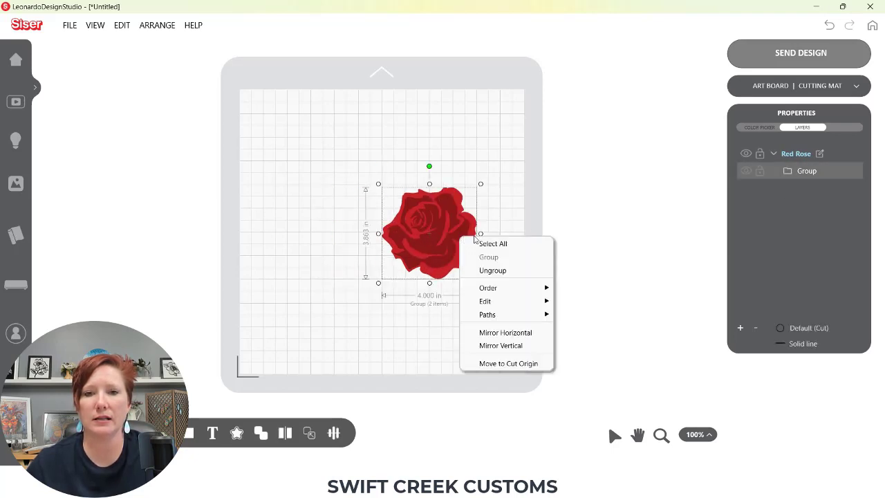
pyautogui.click(491, 270)
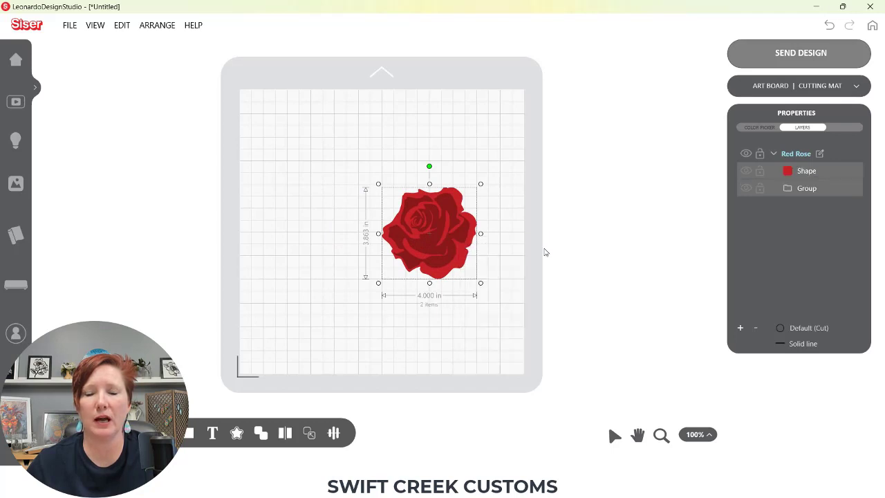
pyautogui.click(511, 238)
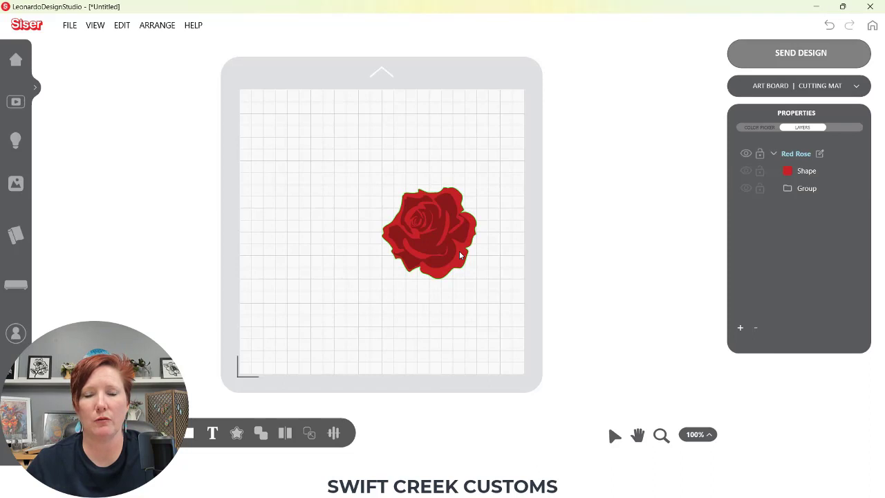
# Step: Move the bright red base shape out to the right of the dark red petals and check its entry in the layers
pyautogui.moveTo(459, 253); pyautogui.dragTo(482, 253)
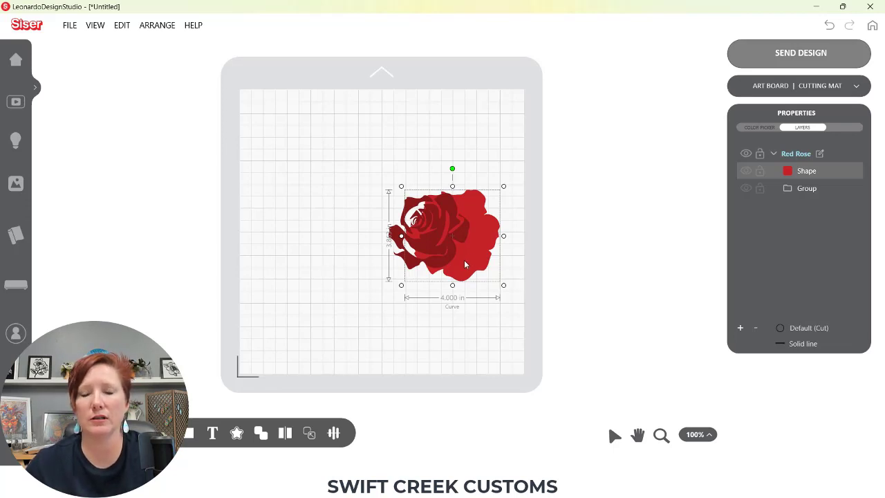
pyautogui.moveTo(463, 264); pyautogui.dragTo(559, 263)
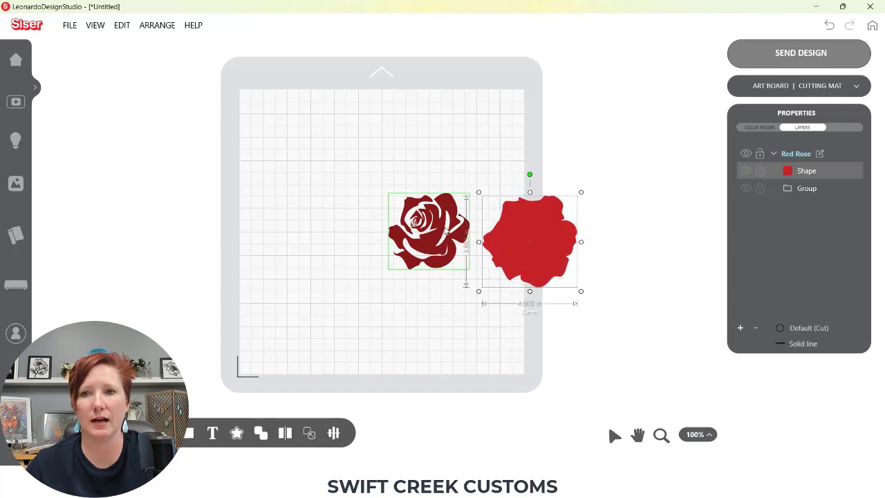
pyautogui.click(805, 174)
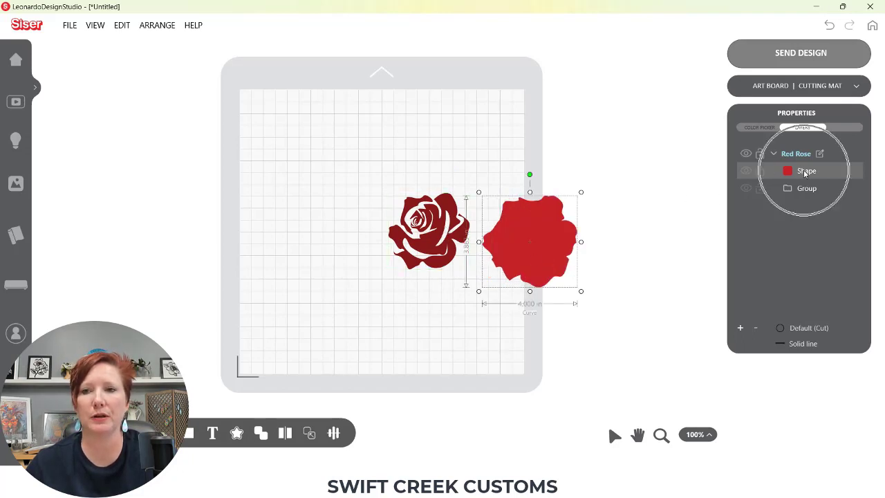
pyautogui.click(518, 237)
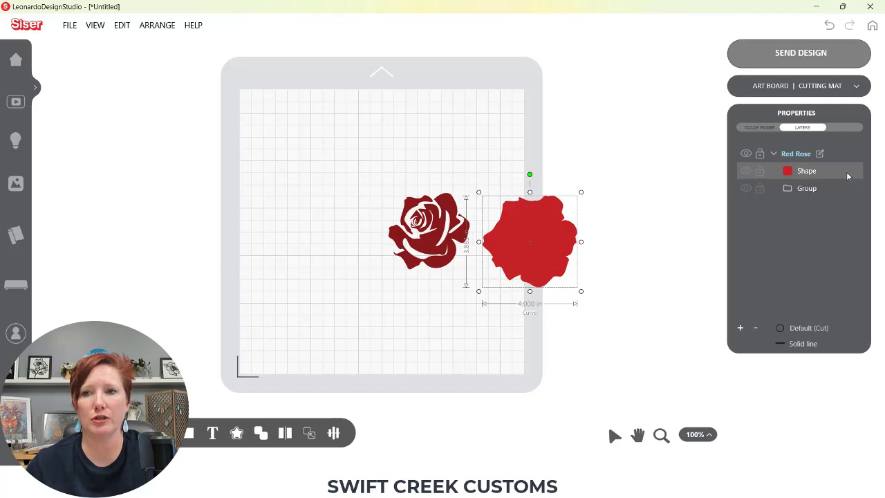
# Step: Ungroup the dark red petals and move the larger petal piece below the small one
pyautogui.click(446, 207)
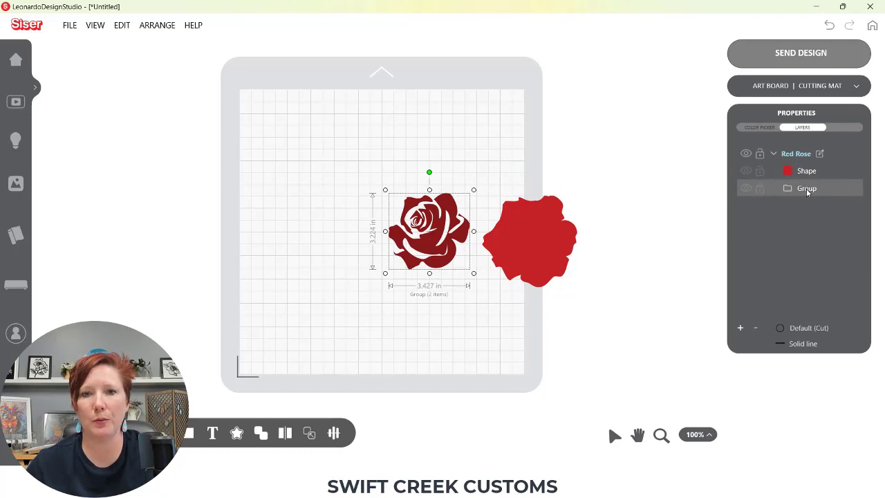
pyautogui.rightClick(446, 206)
pyautogui.click(474, 233)
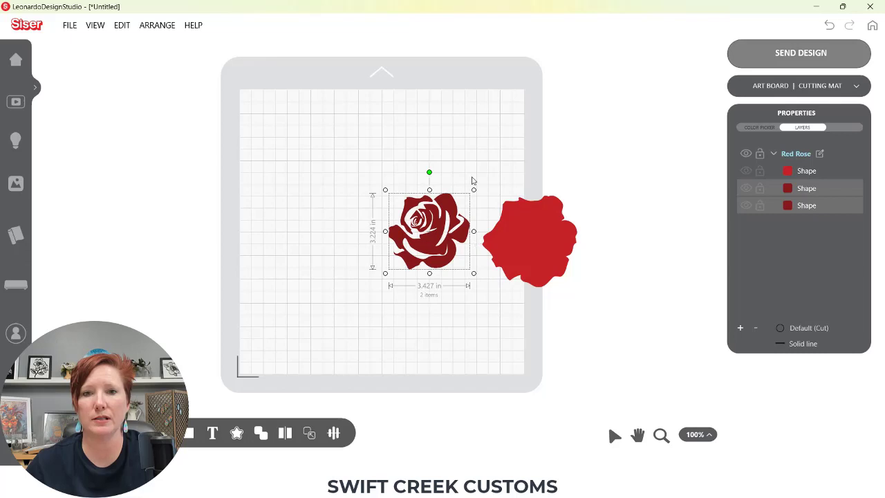
pyautogui.moveTo(449, 200); pyautogui.dragTo(439, 253)
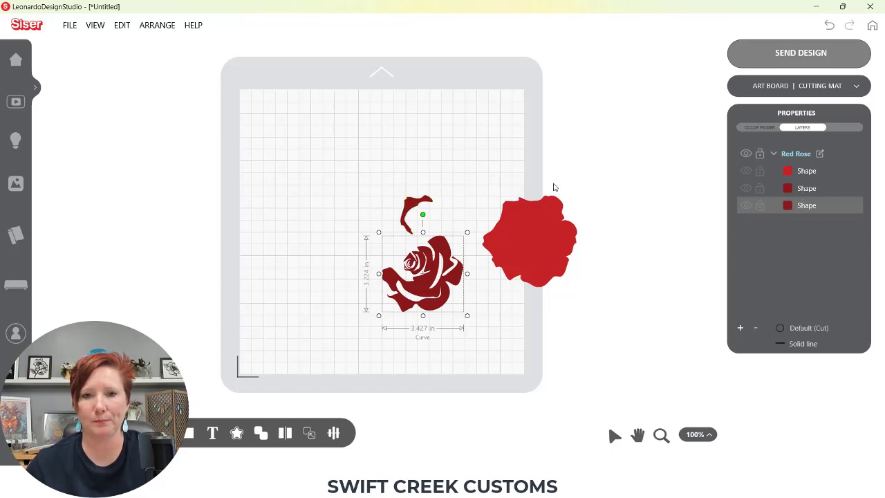
# Step: Reassemble the rose by realigning and grouping the two dark petal pieces, with the bright red base back behind them
pyautogui.moveTo(382, 242); pyautogui.dragTo(388, 199)
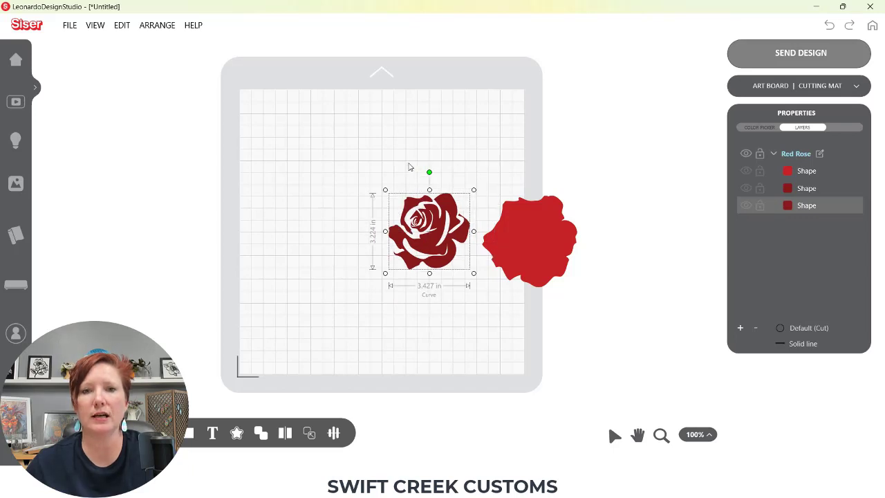
pyautogui.hotkey('ctrl', 'g')
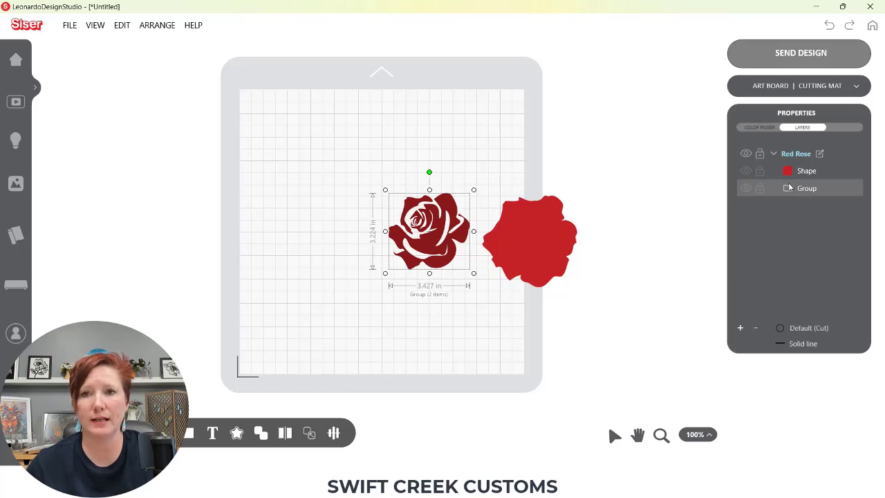
pyautogui.moveTo(530, 241); pyautogui.dragTo(430, 232)
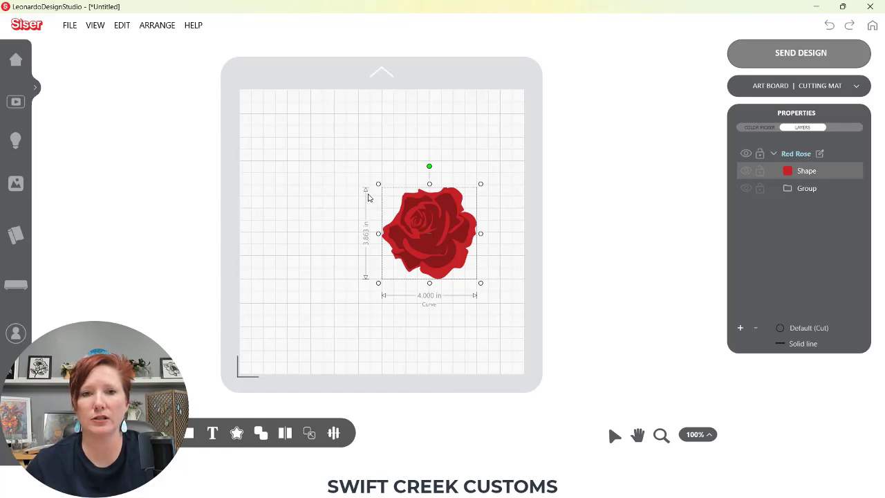
# Step: Duplicate the rose's base shape and petal group together and place the copy in the mat's upper-left area
pyautogui.moveTo(367, 196); pyautogui.dragTo(427, 230)
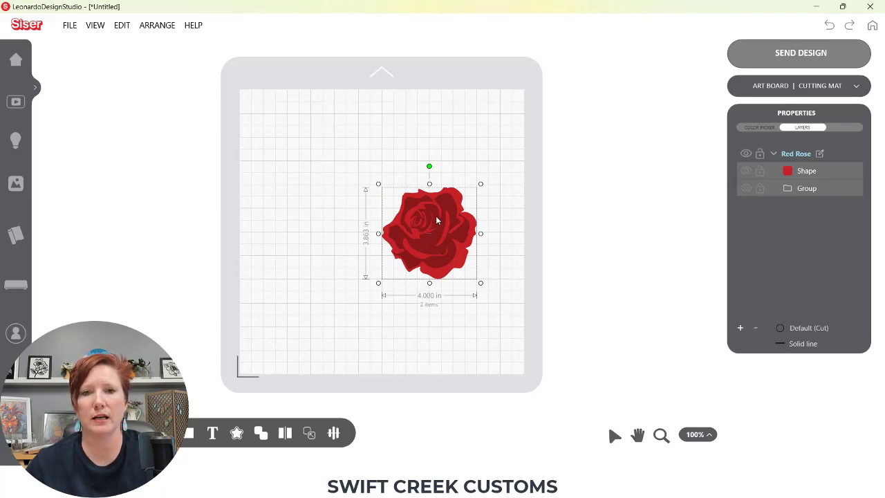
pyautogui.hotkey('ctrl', 'd')
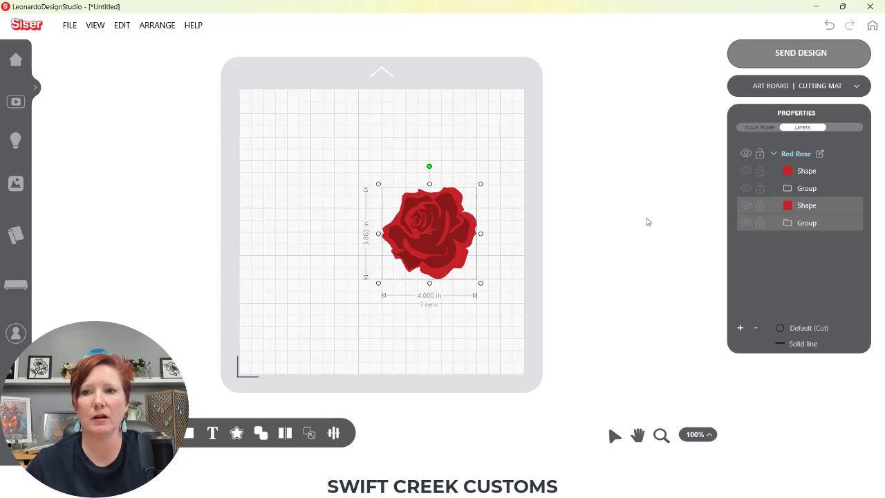
pyautogui.moveTo(440, 231); pyautogui.dragTo(325, 150)
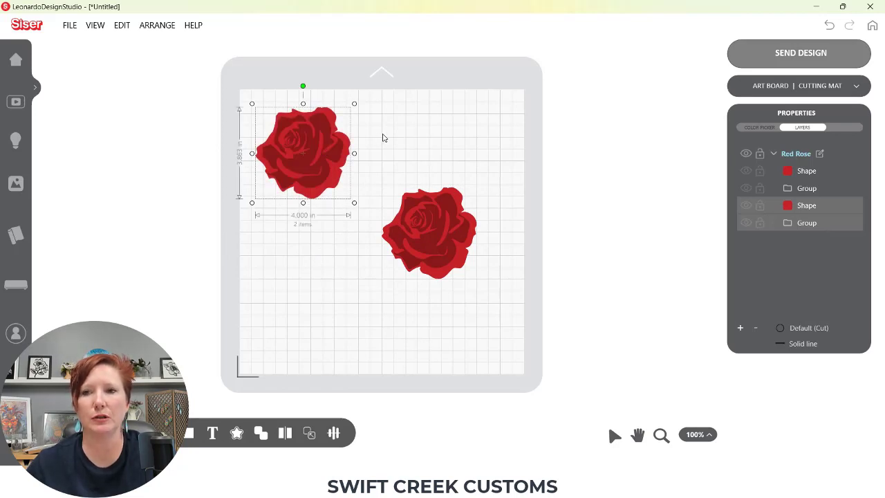
pyautogui.click(384, 138)
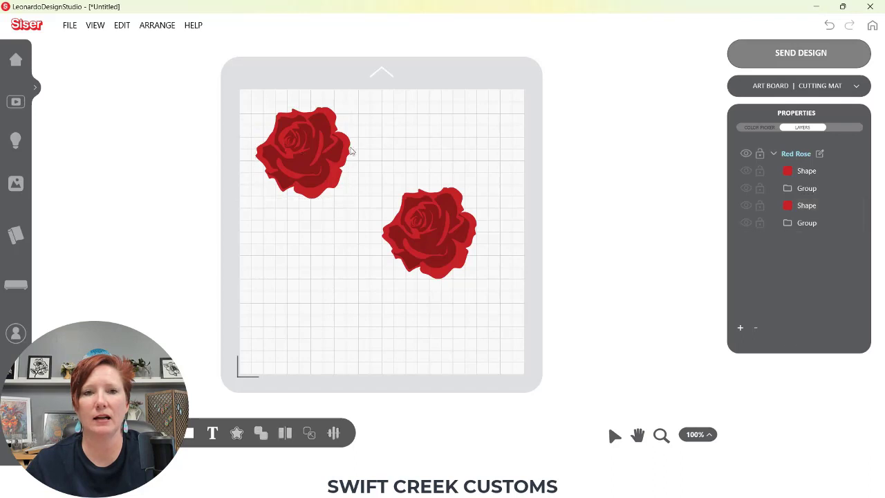
# Step: Recolour the base shape of the copied rose to light yellow, #FCFF4F
pyautogui.click(347, 144)
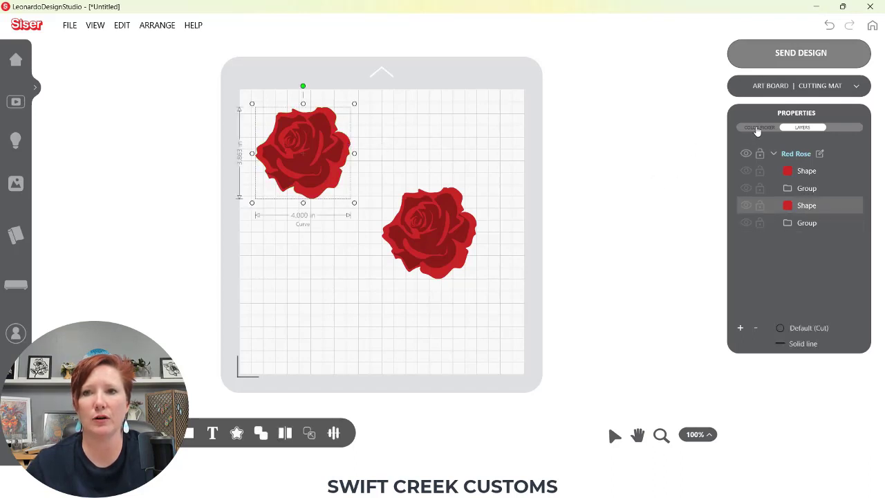
pyautogui.click(758, 129)
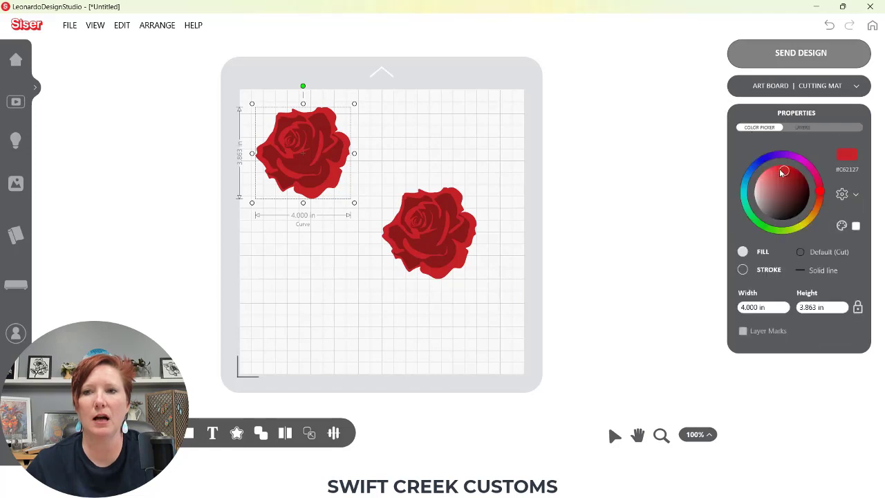
pyautogui.moveTo(819, 195); pyautogui.dragTo(804, 229)
pyautogui.moveTo(785, 173); pyautogui.dragTo(768, 170)
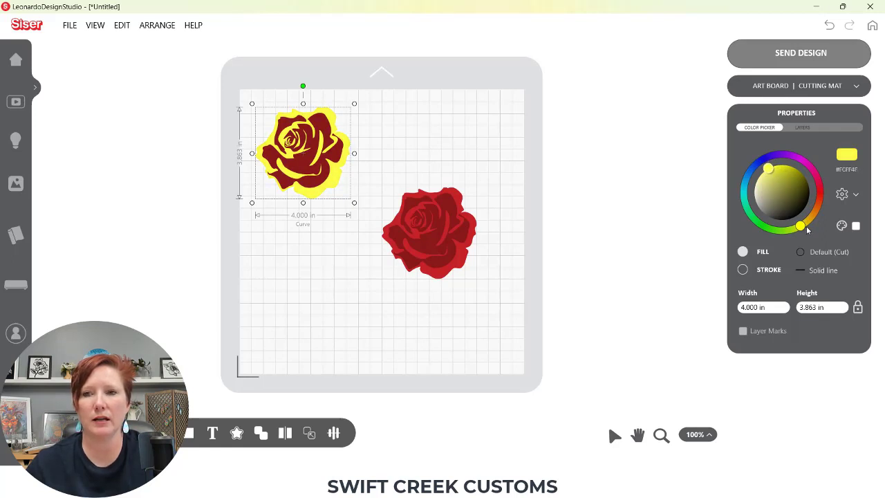
# Step: Recolour the copied rose's dark red petal group to golden yellow, #FFE520
pyautogui.click(349, 168)
pyautogui.click(304, 150)
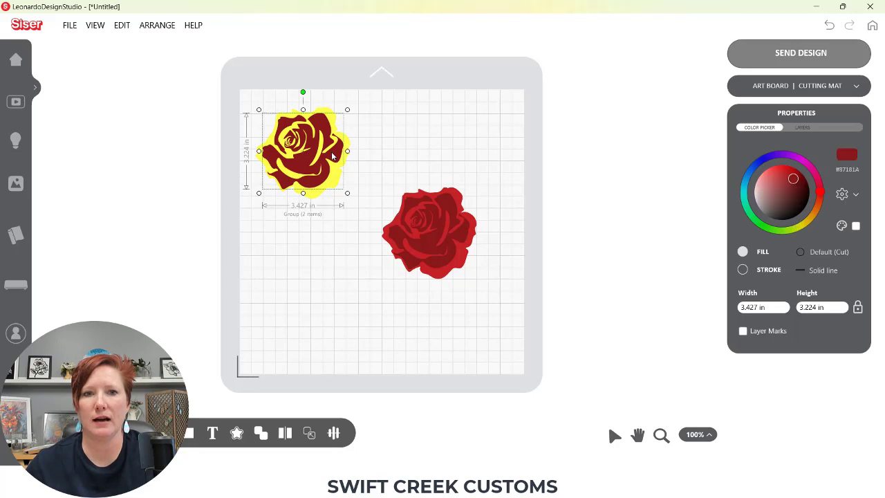
pyautogui.moveTo(820, 192); pyautogui.dragTo(814, 220)
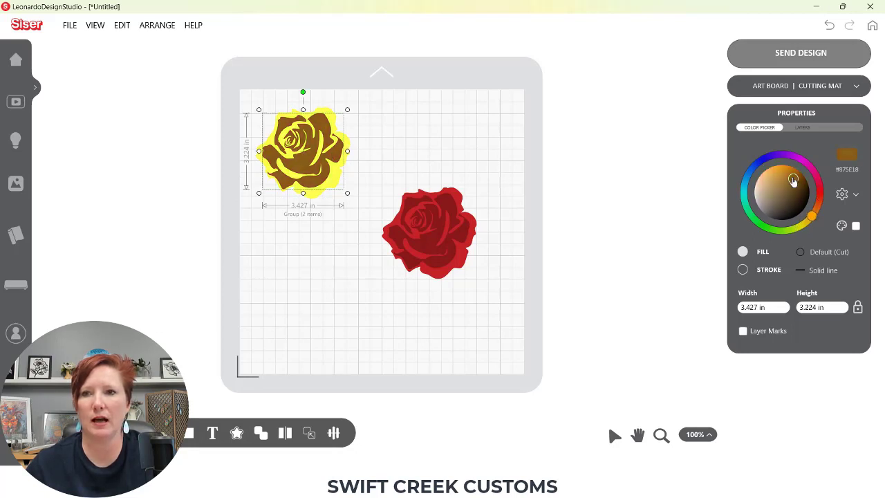
pyautogui.moveTo(792, 179)
pyautogui.mouseDown()
pyautogui.moveTo(780, 168)
pyautogui.moveTo(792, 167)
pyautogui.mouseUp()
pyautogui.moveTo(812, 216); pyautogui.dragTo(804, 223)
pyautogui.moveTo(790, 167)
pyautogui.mouseDown()
pyautogui.moveTo(803, 173)
pyautogui.moveTo(775, 165)
pyautogui.mouseUp()
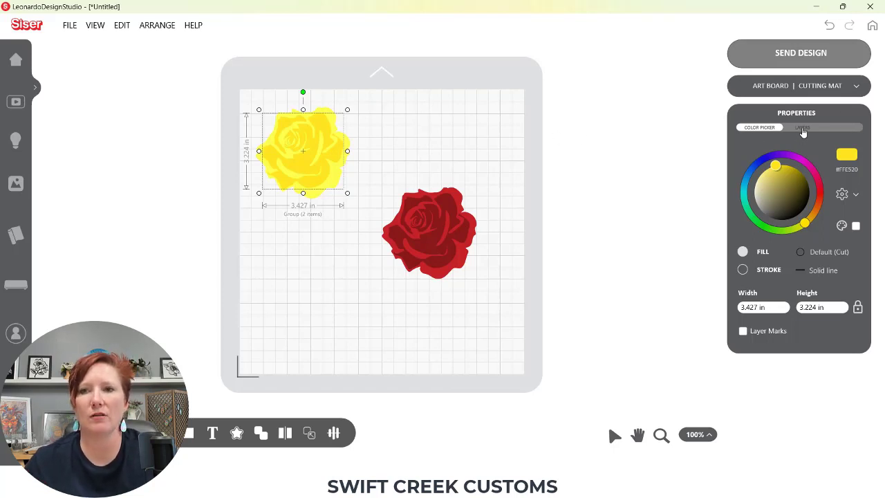
# Step: Add a layer named Yellow Rose and move the yellow base shape and its petal group into it
pyautogui.click(804, 130)
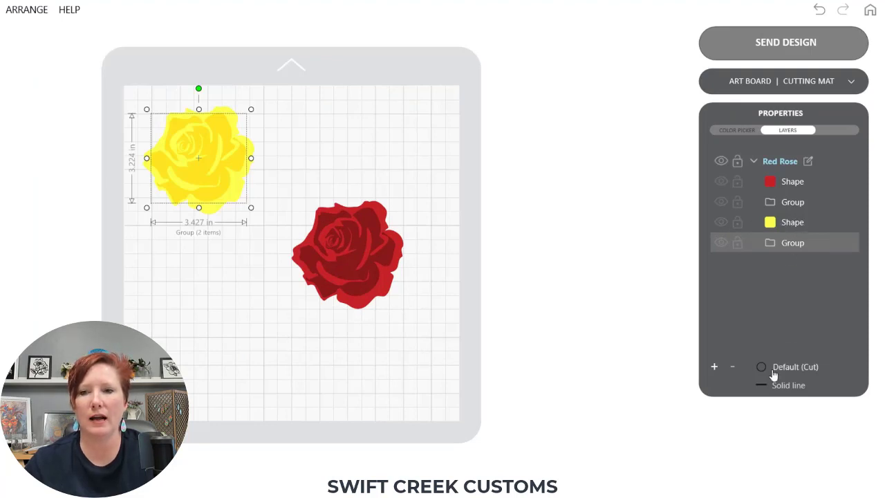
pyautogui.click(715, 370)
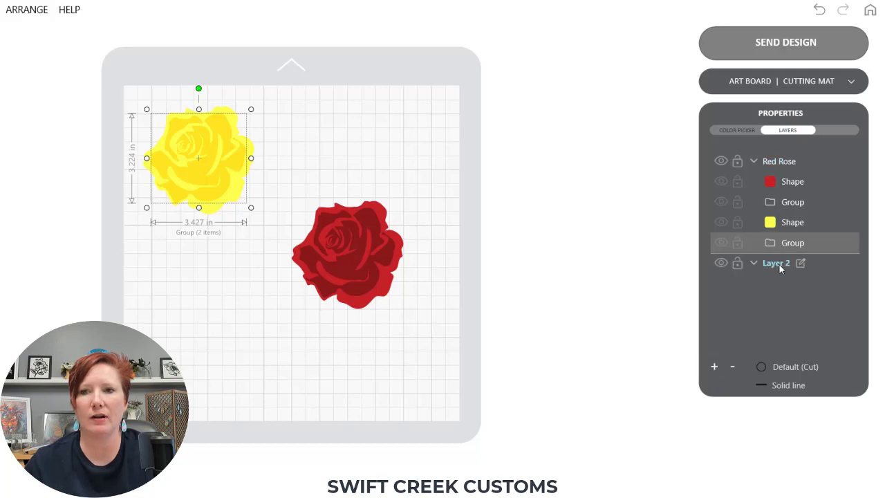
pyautogui.click(799, 263)
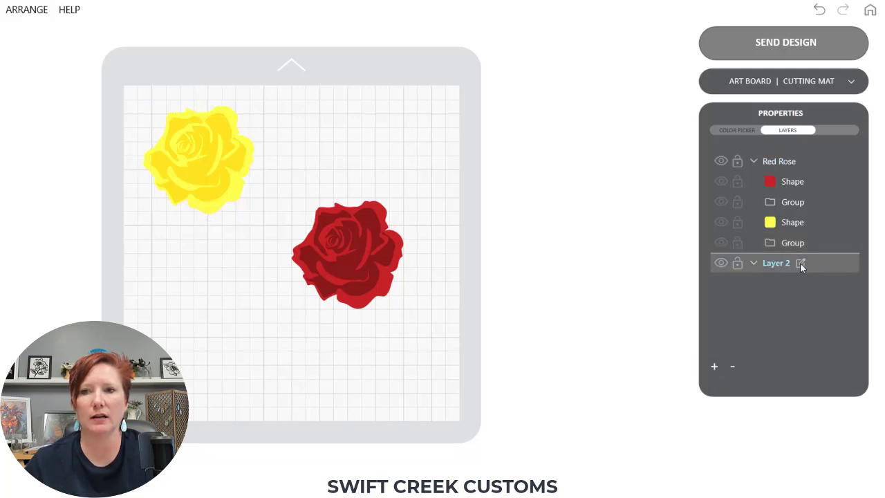
pyautogui.click(800, 263)
pyautogui.write('Y')
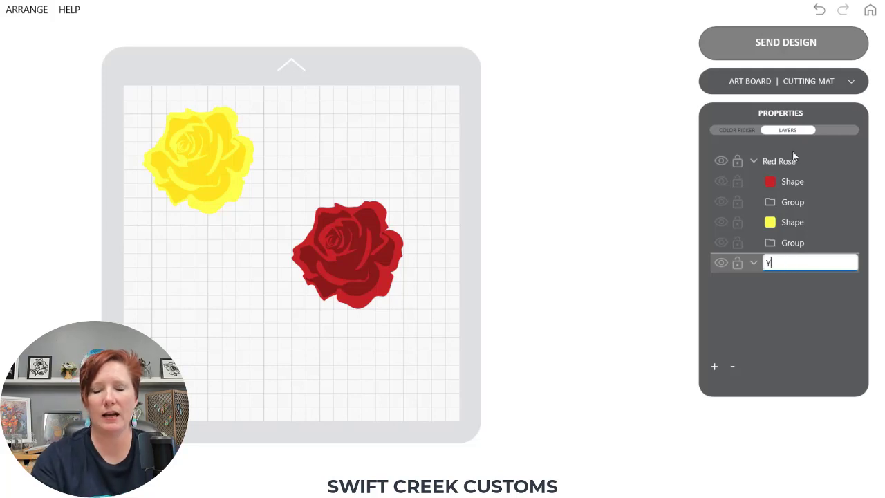
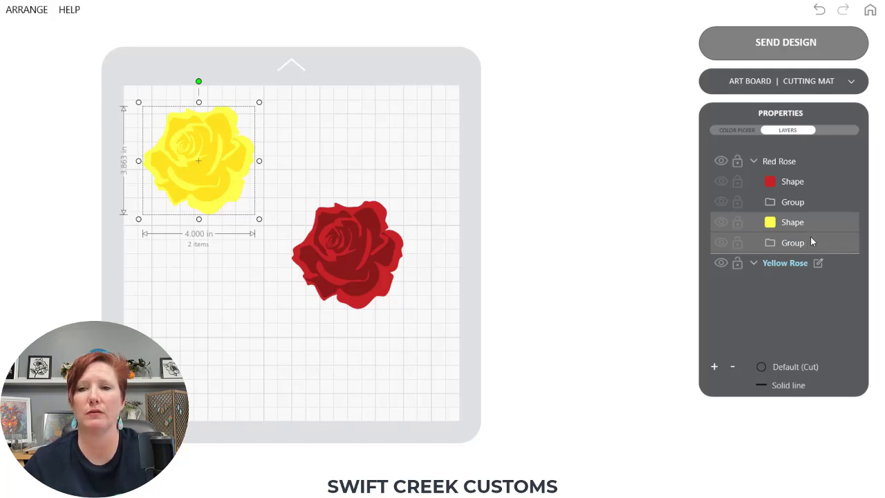
pyautogui.moveTo(805, 247); pyautogui.dragTo(806, 286)
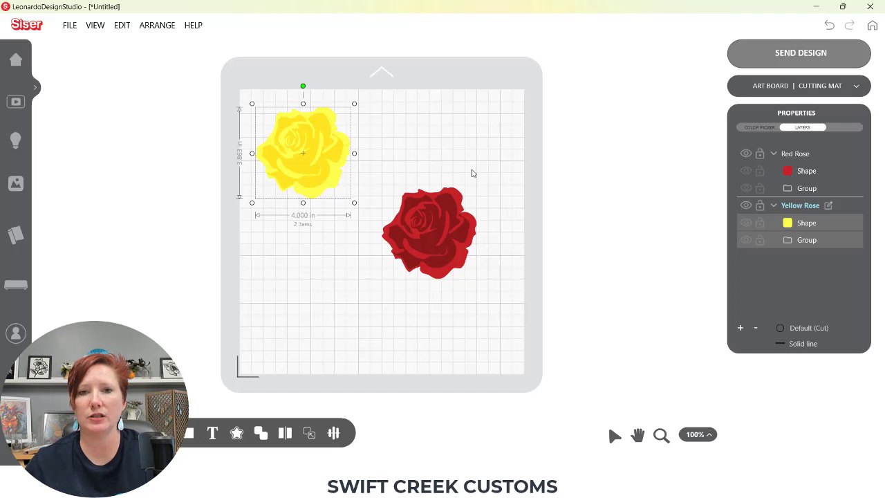
# Step: Add a third layer and name it Purple Rose
pyautogui.click(740, 329)
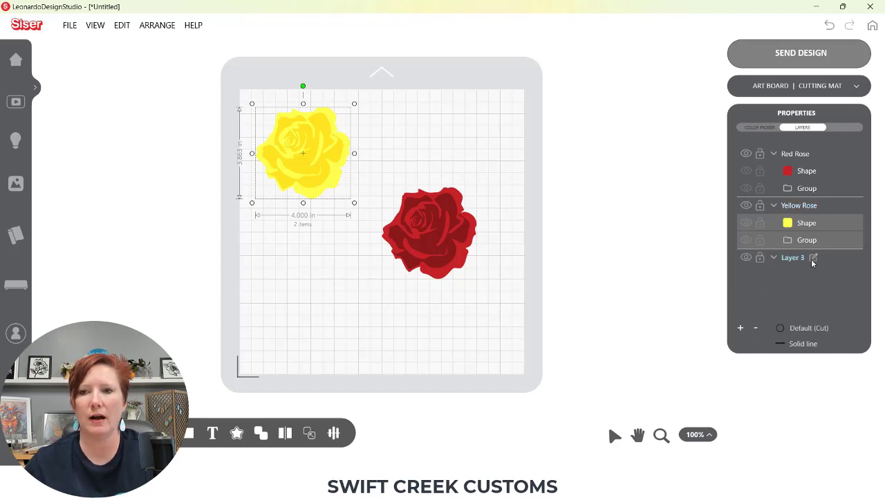
pyautogui.click(812, 258)
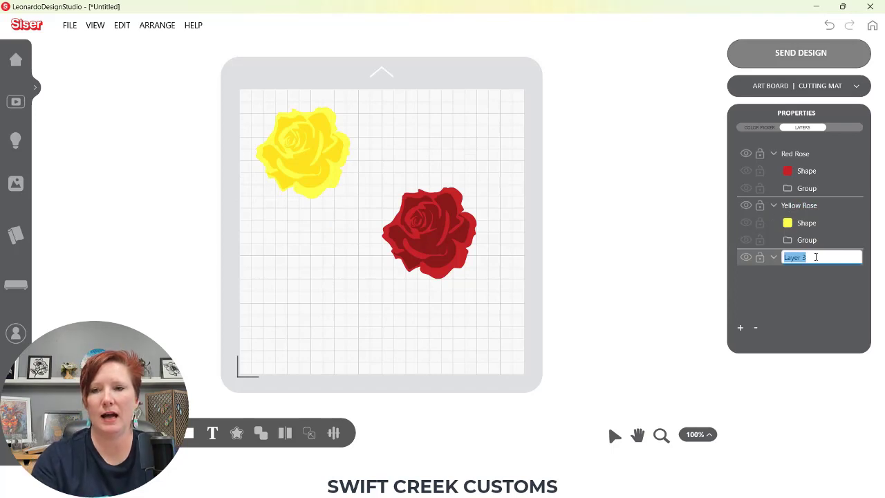
pyautogui.write('Purple')
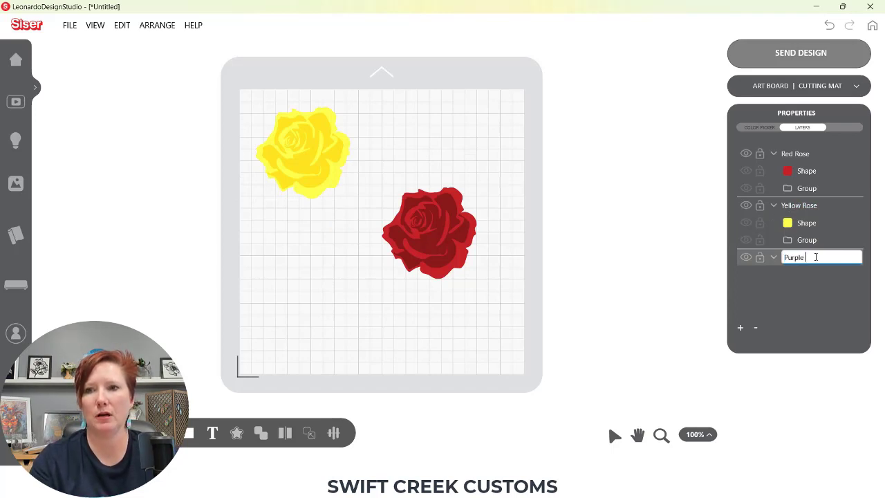
pyautogui.write(' Rose')
pyautogui.press('Return')
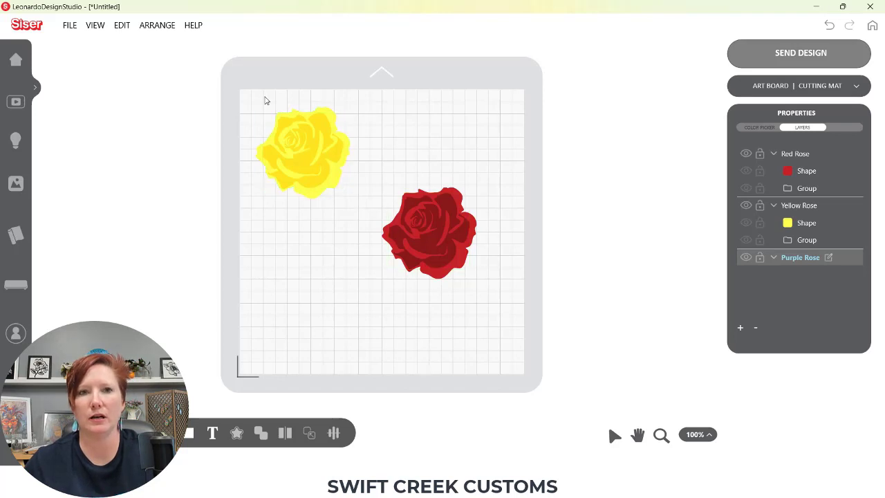
# Step: Duplicate the yellow rose, move the copy into the Purple Rose layer and place it below the original on the mat
pyautogui.moveTo(237, 91); pyautogui.dragTo(359, 198)
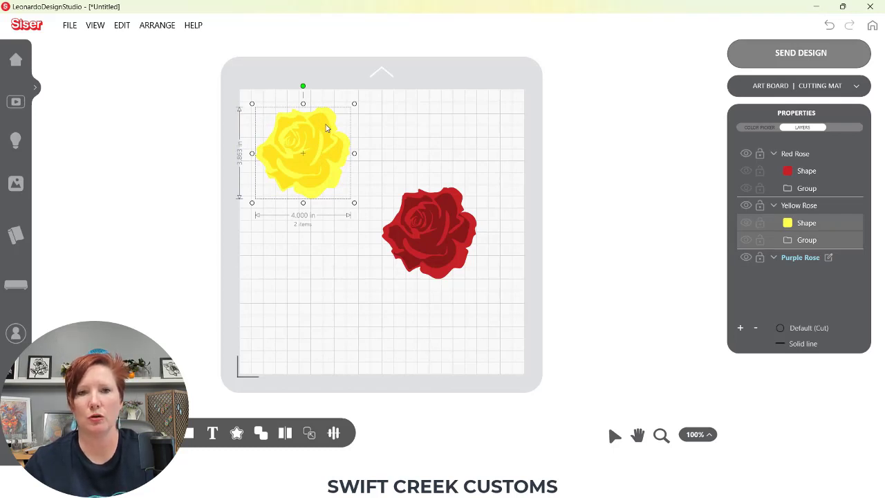
pyautogui.click(796, 258)
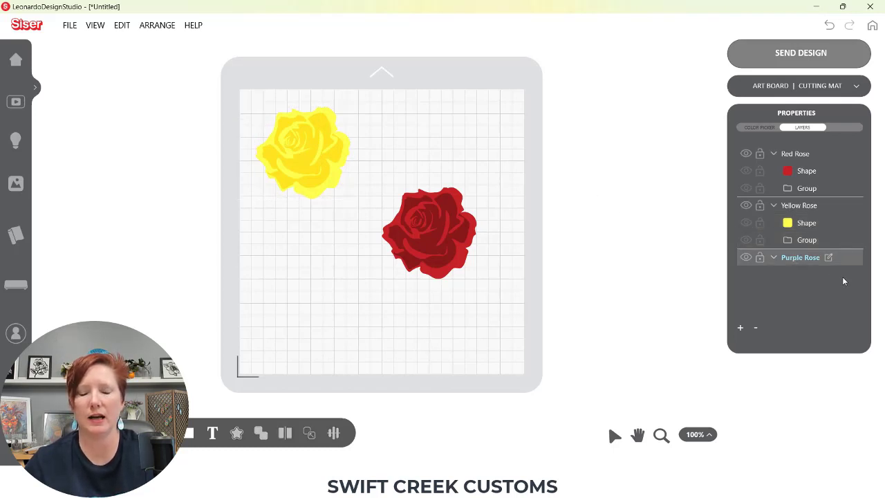
pyautogui.hotkey('ctrl', 'v')
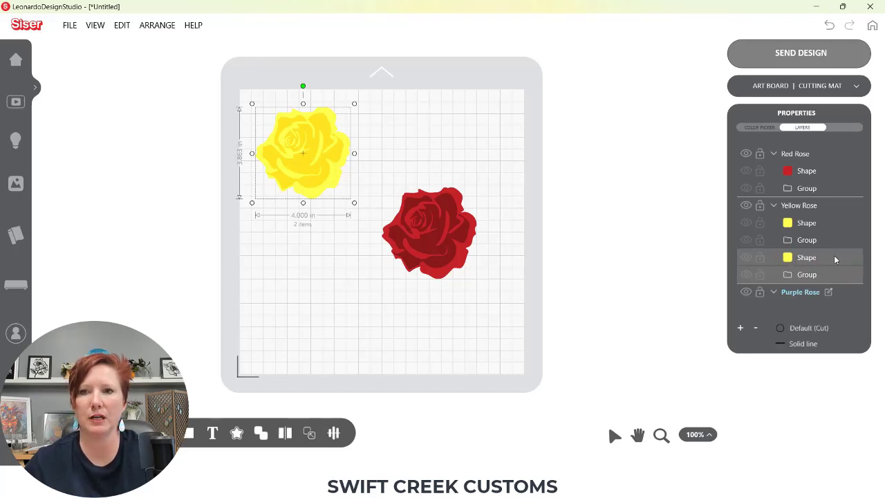
pyautogui.moveTo(830, 256); pyautogui.dragTo(830, 312)
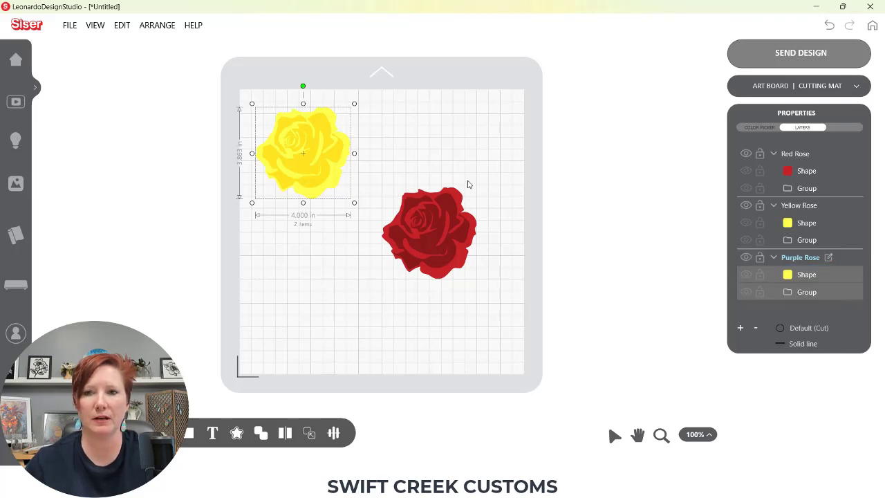
pyautogui.moveTo(320, 159); pyautogui.dragTo(320, 289)
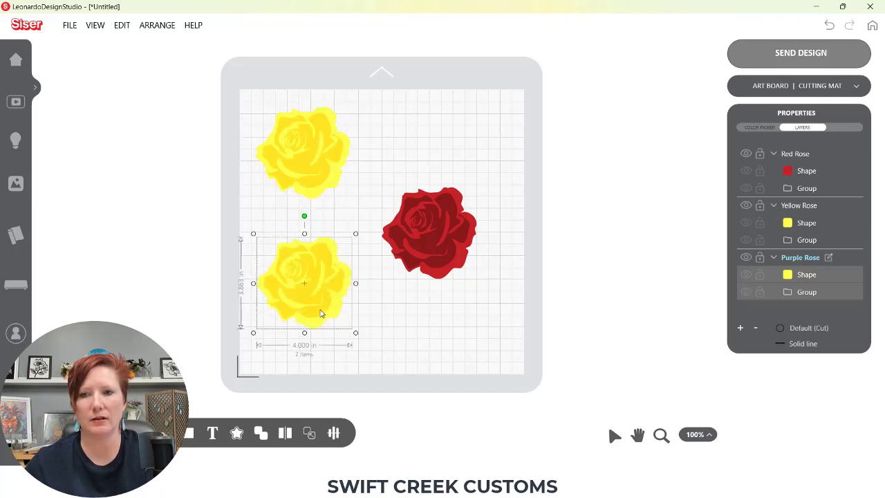
pyautogui.click(387, 310)
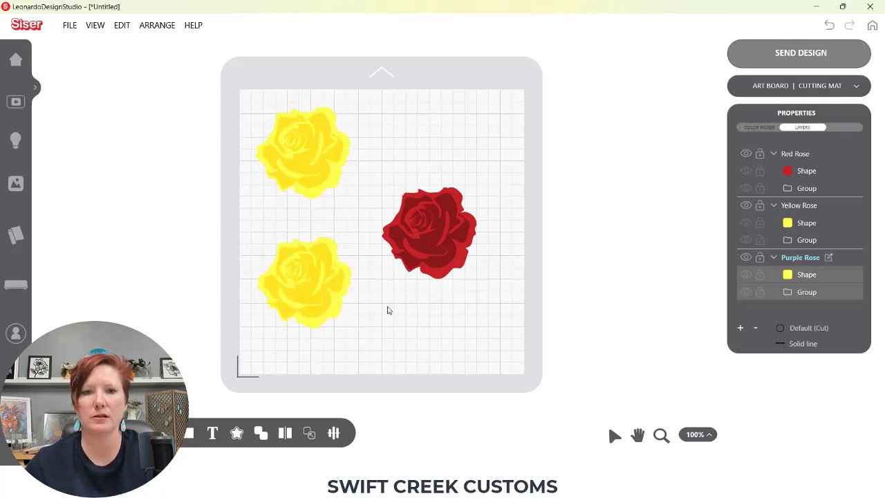
# Step: Recolour the lower yellow rose with a purple base shape and a blue petal group, #3120FF
pyautogui.click(759, 128)
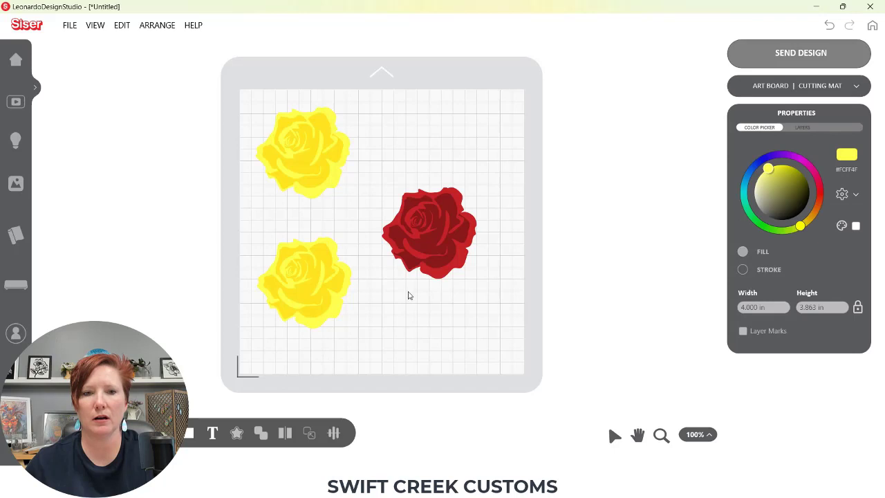
pyautogui.click(338, 307)
pyautogui.moveTo(800, 225); pyautogui.dragTo(788, 153)
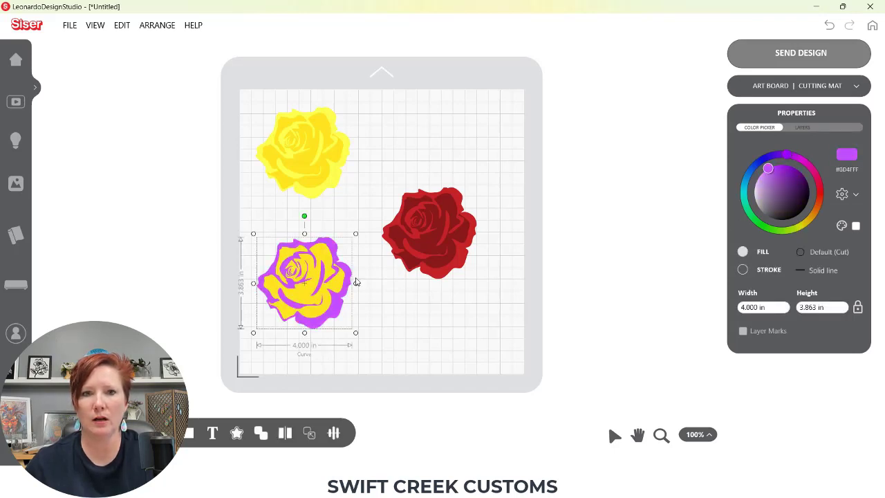
pyautogui.click(334, 266)
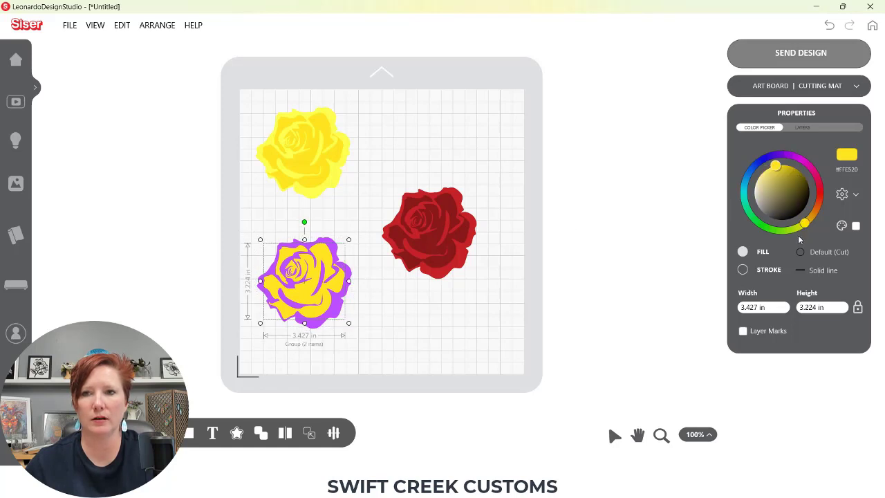
pyautogui.moveTo(804, 225); pyautogui.dragTo(766, 161)
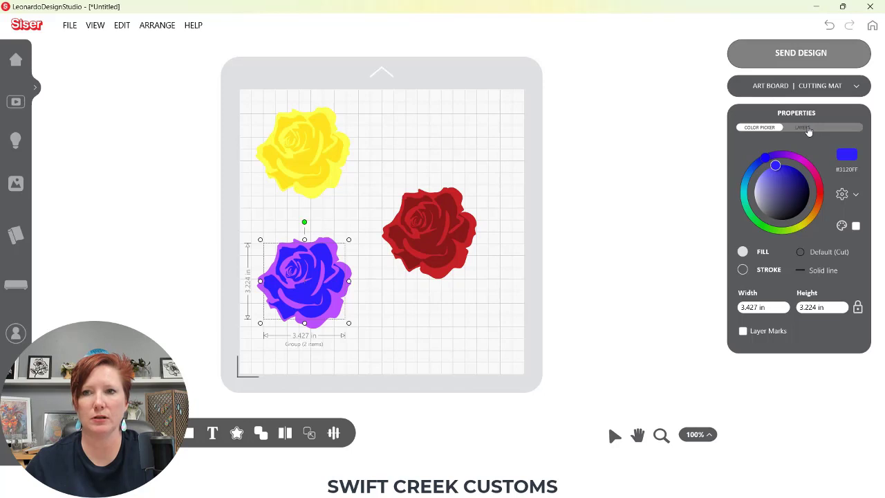
# Step: Hide the whole Red Rose layer and show it again
pyautogui.click(814, 129)
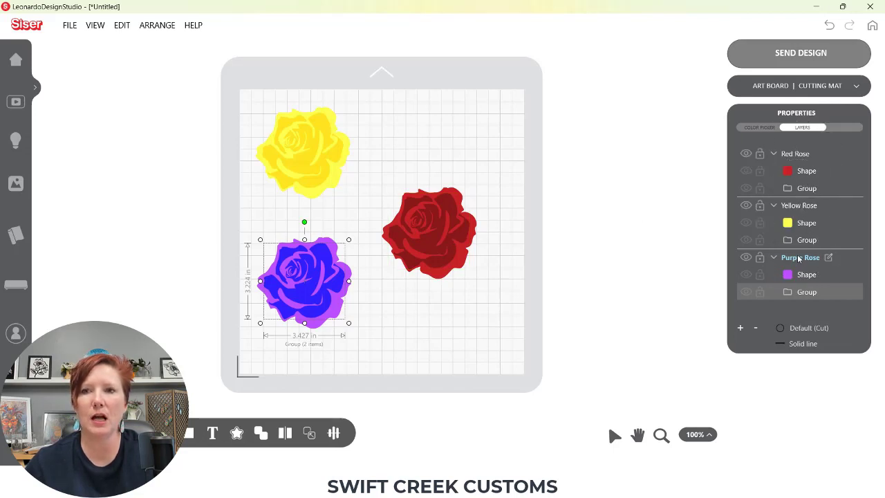
pyautogui.click(746, 154)
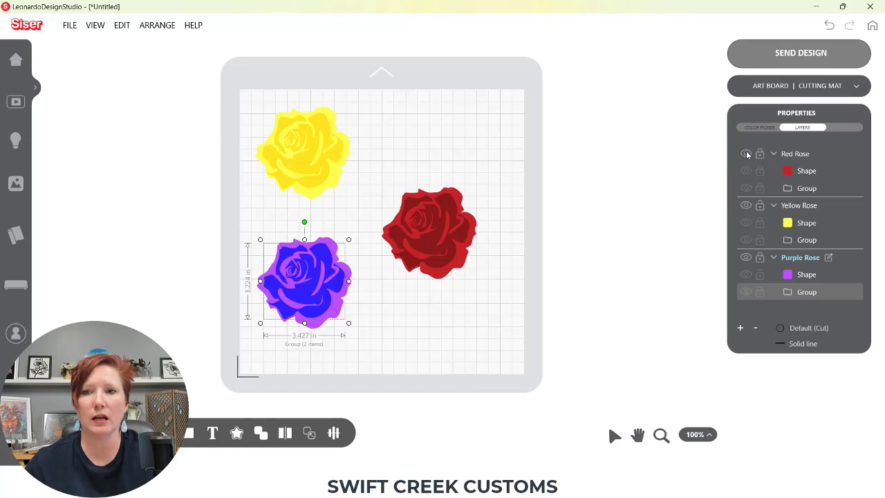
pyautogui.click(746, 154)
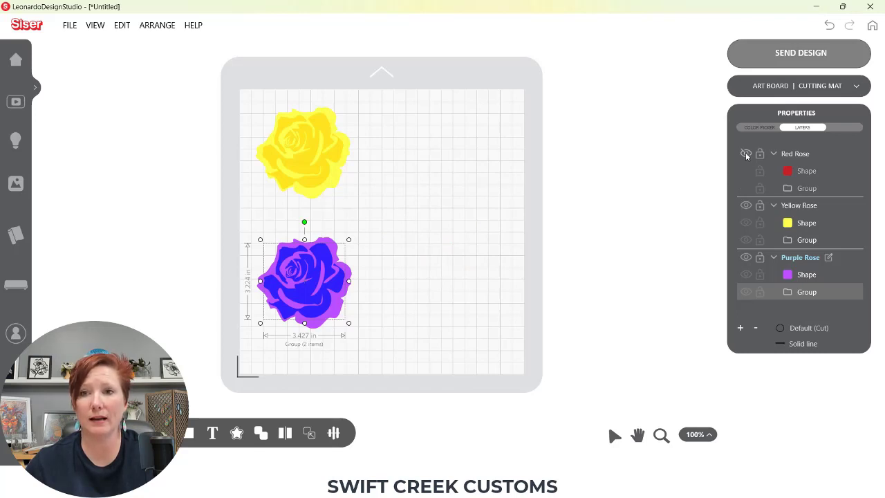
pyautogui.click(746, 153)
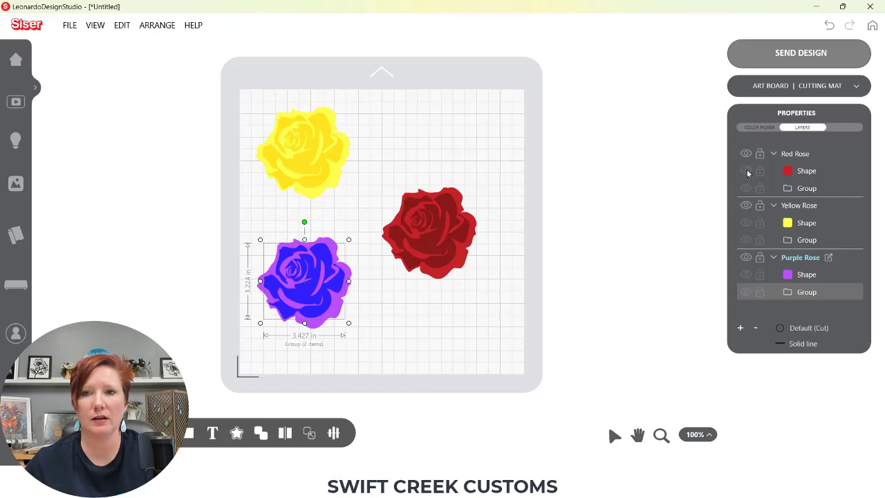
# Step: Toggle the visibility of the Red Rose shape, the Red Rose group and the Yellow Rose layer off and on, one at a time
pyautogui.click(746, 171)
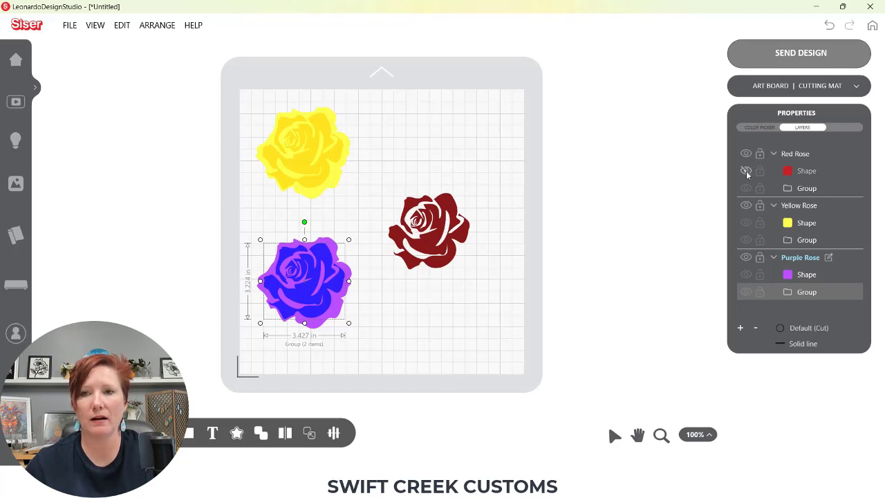
pyautogui.click(746, 172)
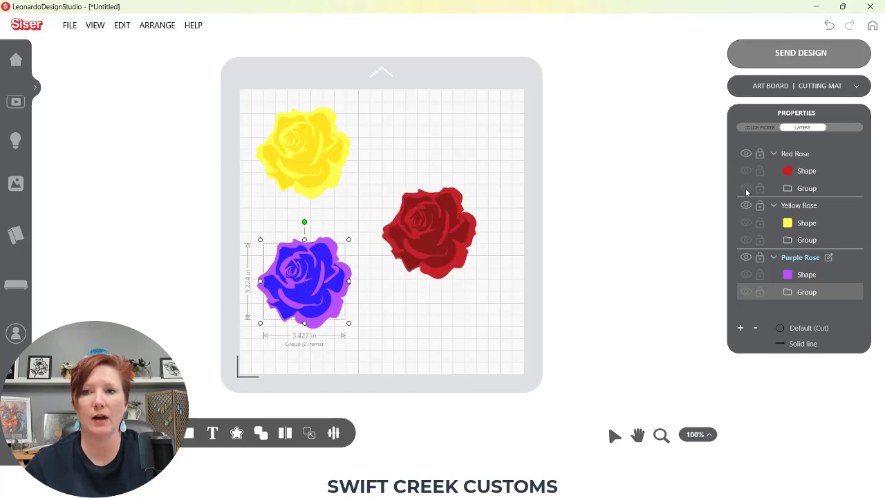
pyautogui.click(745, 189)
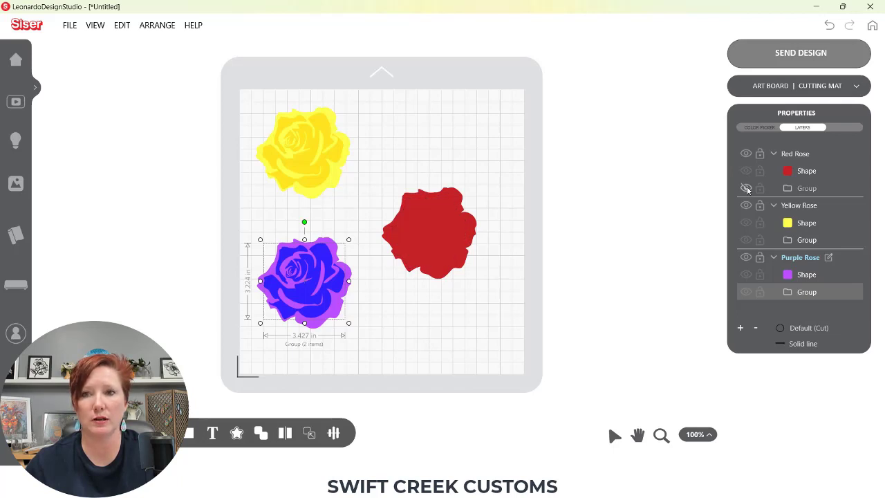
pyautogui.click(746, 189)
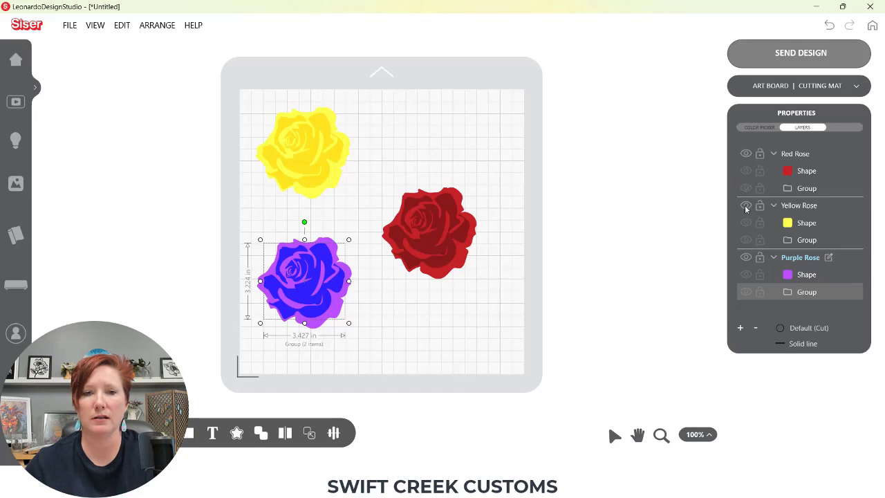
pyautogui.click(746, 207)
pyautogui.click(747, 206)
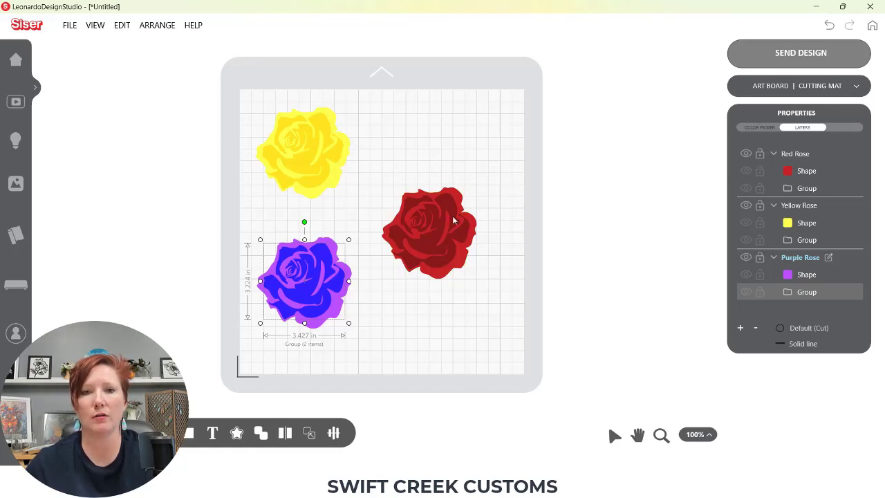
# Step: Move the whole red rose slightly up and to the right on the mat and lock the Red Rose layer
pyautogui.moveTo(403, 174); pyautogui.dragTo(422, 192)
pyautogui.moveTo(446, 223)
pyautogui.mouseDown()
pyautogui.moveTo(448, 255)
pyautogui.moveTo(479, 192)
pyautogui.moveTo(436, 181)
pyautogui.moveTo(478, 273)
pyautogui.moveTo(485, 208)
pyautogui.moveTo(442, 176)
pyautogui.moveTo(464, 225)
pyautogui.moveTo(457, 234)
pyautogui.mouseUp()
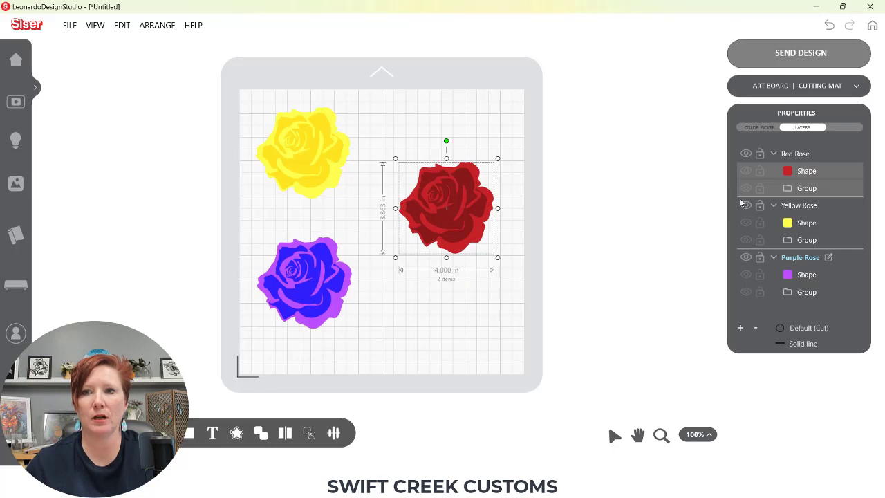
pyautogui.click(760, 153)
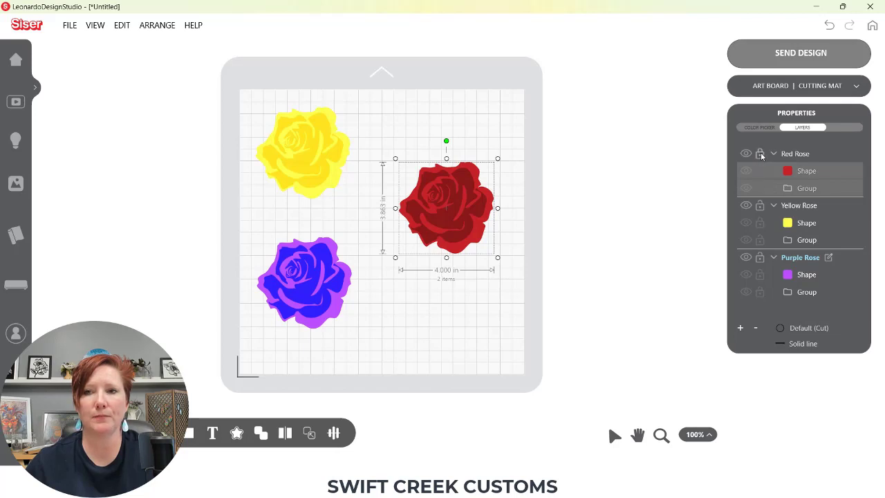
# Step: Test the locked layer by selecting across all roses and nudging the yellow and purple ones, and unlock the Red Rose layer
pyautogui.click(424, 182)
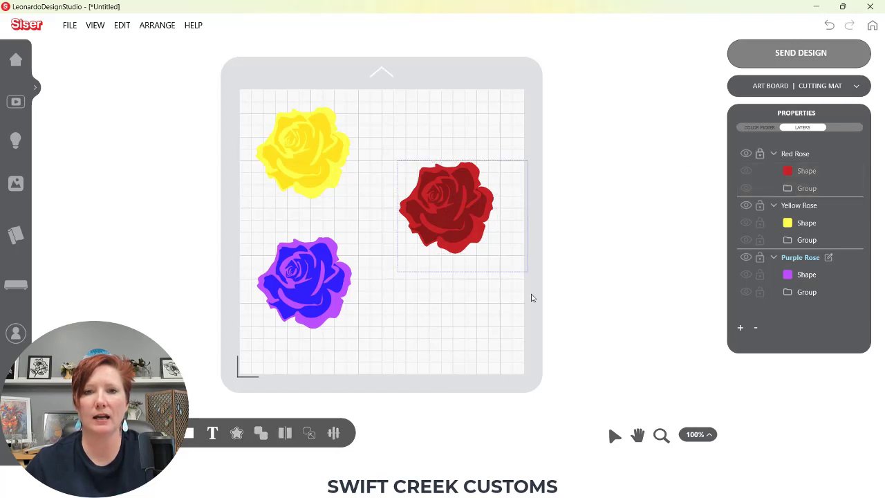
pyautogui.moveTo(231, 129); pyautogui.dragTo(465, 207)
pyautogui.moveTo(179, 74); pyautogui.dragTo(584, 373)
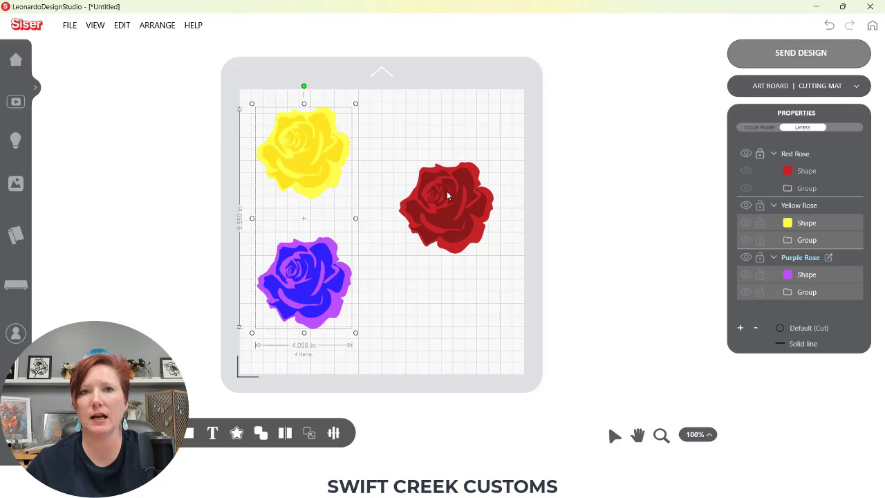
pyautogui.moveTo(298, 151)
pyautogui.mouseDown()
pyautogui.moveTo(193, 152)
pyautogui.moveTo(288, 136)
pyautogui.moveTo(299, 156)
pyautogui.moveTo(168, 158)
pyautogui.moveTo(125, 144)
pyautogui.moveTo(302, 151)
pyautogui.mouseUp()
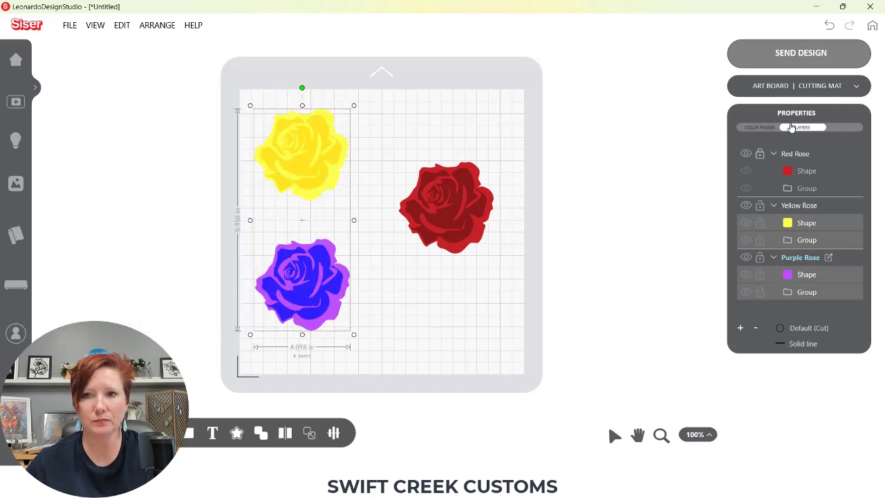
pyautogui.click(760, 155)
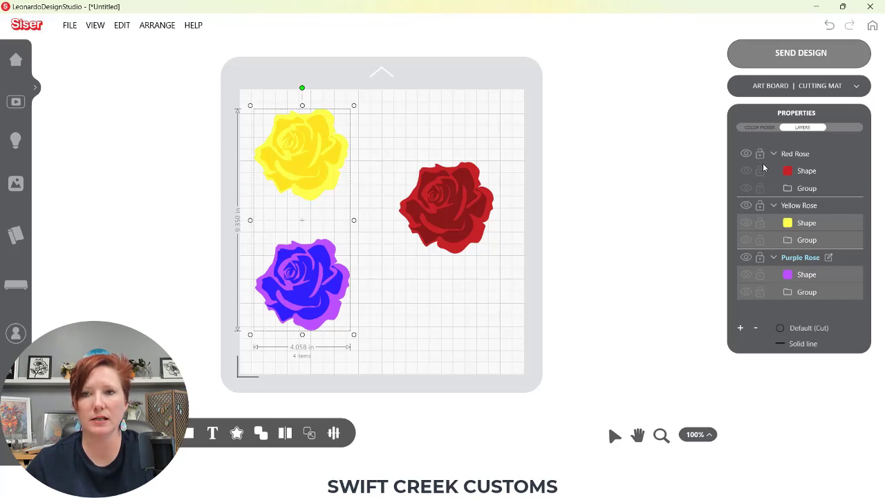
pyautogui.click(575, 192)
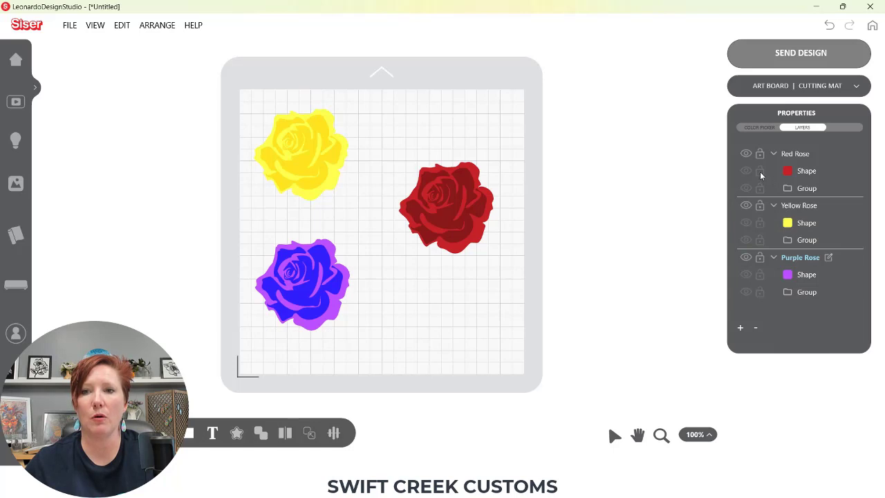
# Step: Lock only the Red Rose base shape, move its petal group off the mat, and try to select the locked shape
pyautogui.click(804, 173)
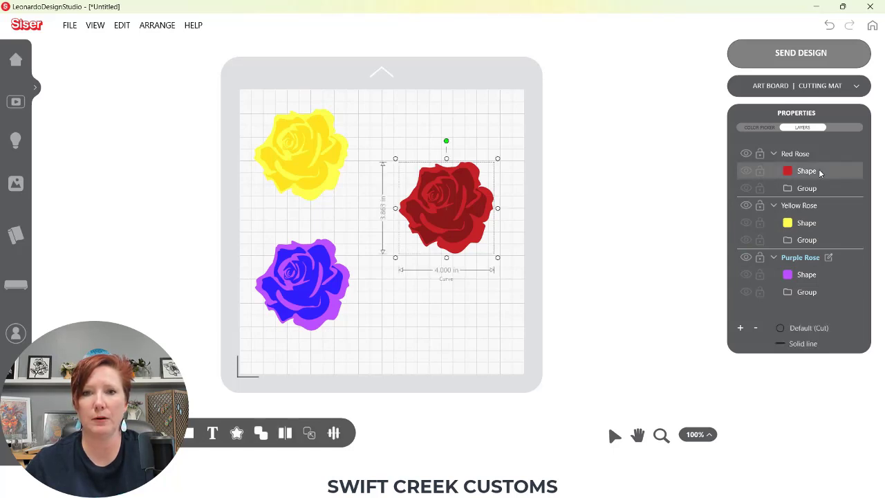
pyautogui.click(759, 172)
pyautogui.click(477, 228)
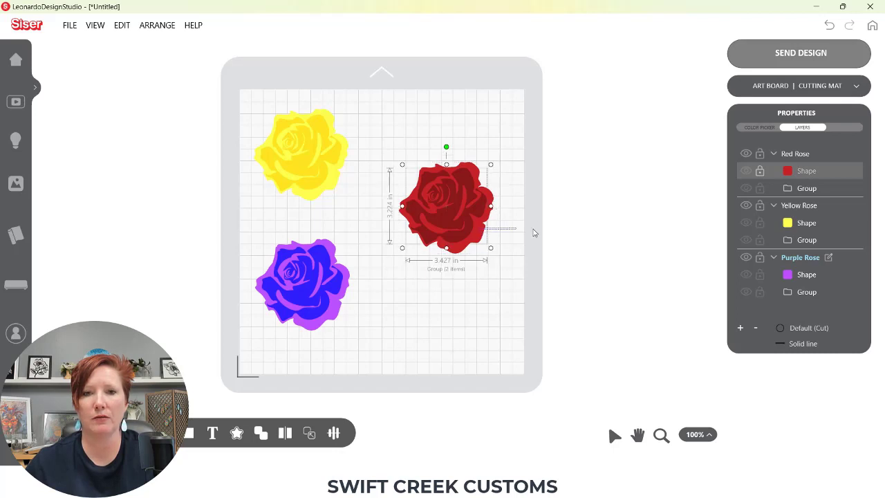
pyautogui.moveTo(471, 216); pyautogui.dragTo(623, 214)
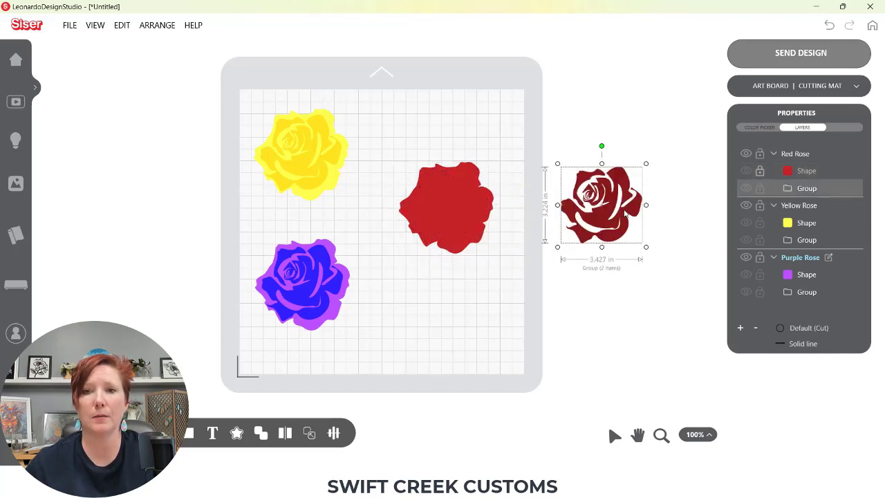
pyautogui.click(452, 246)
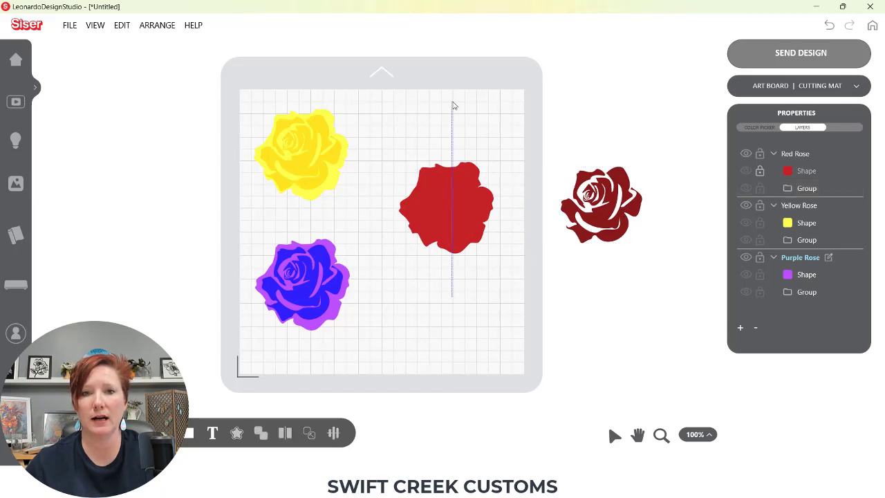
pyautogui.moveTo(416, 158); pyautogui.dragTo(502, 272)
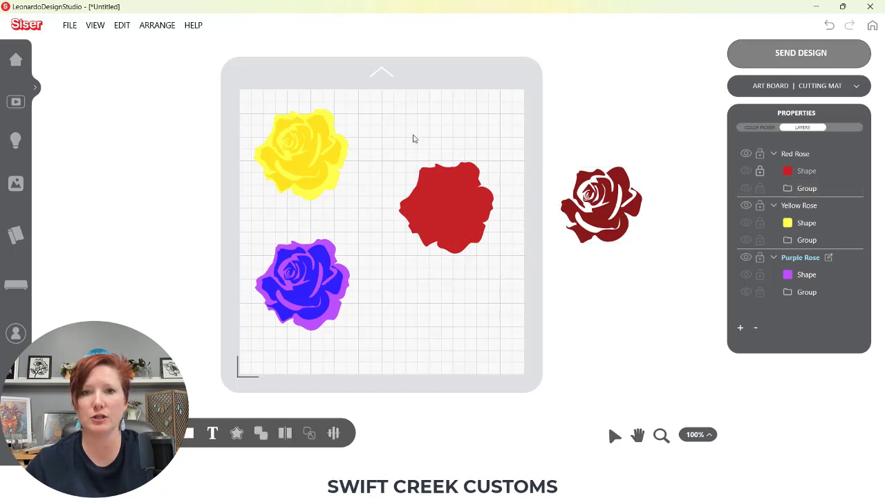
pyautogui.moveTo(394, 114); pyautogui.dragTo(503, 276)
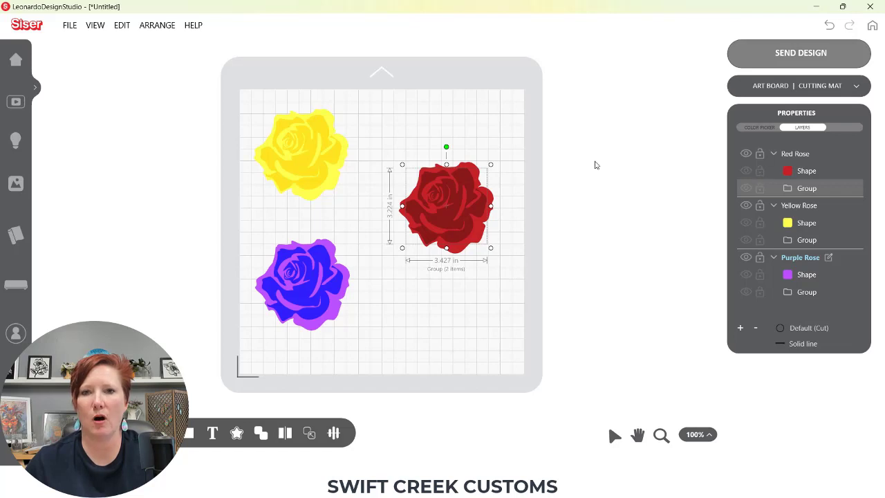
# Step: Select all three roses, move them together slightly up and to the right on the mat, and clear the selection
pyautogui.moveTo(228, 85); pyautogui.dragTo(513, 334)
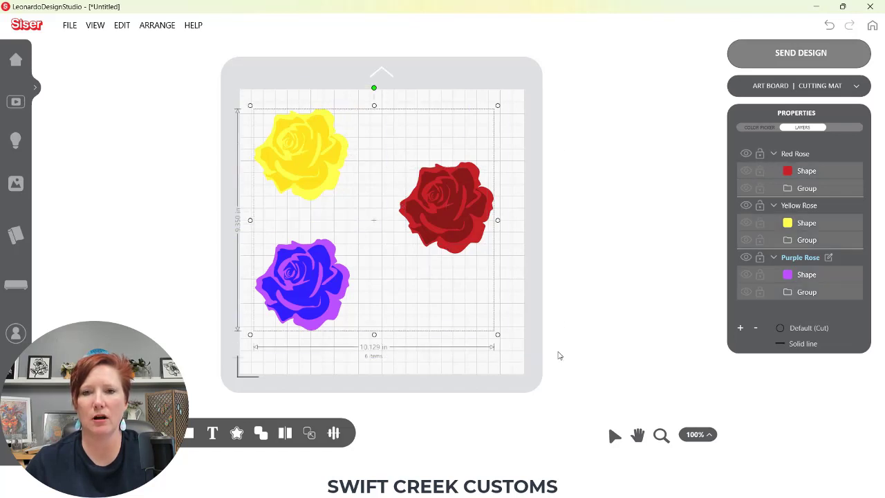
pyautogui.moveTo(397, 224); pyautogui.dragTo(461, 219)
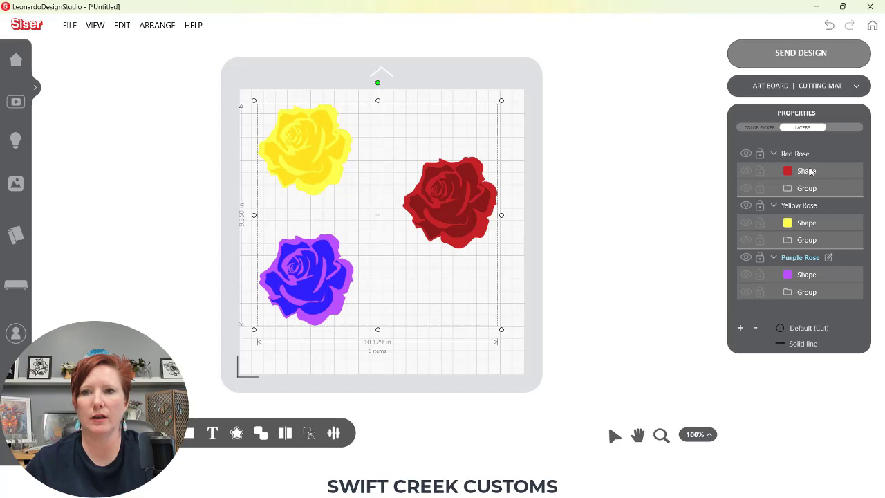
pyautogui.click(584, 174)
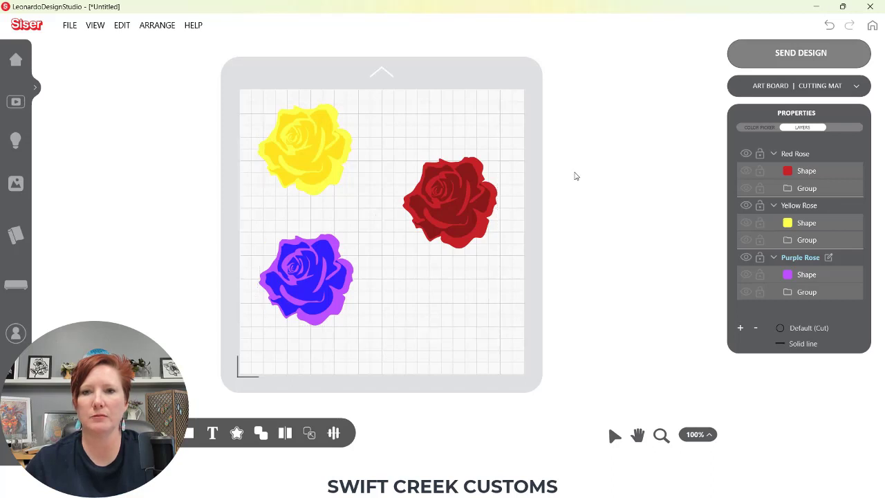
# Step: Hide and show the Red Rose base shape again, and view its available cut type options
pyautogui.click(805, 172)
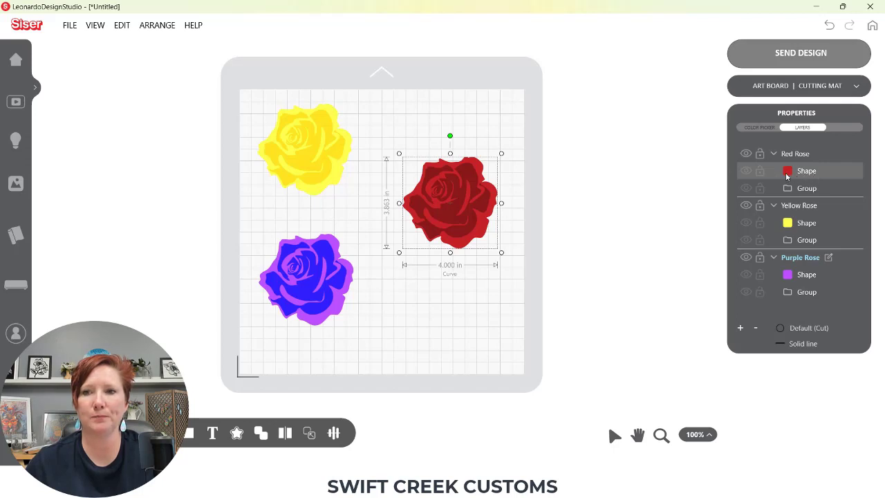
pyautogui.click(746, 172)
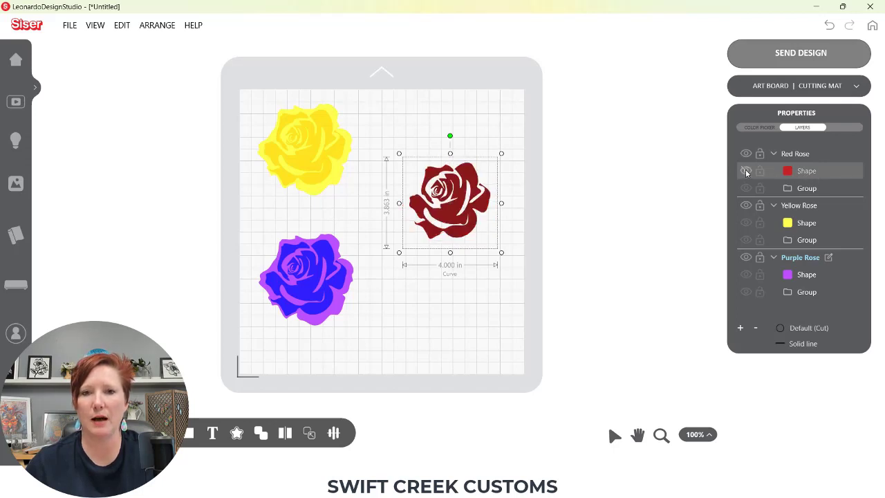
pyautogui.click(745, 171)
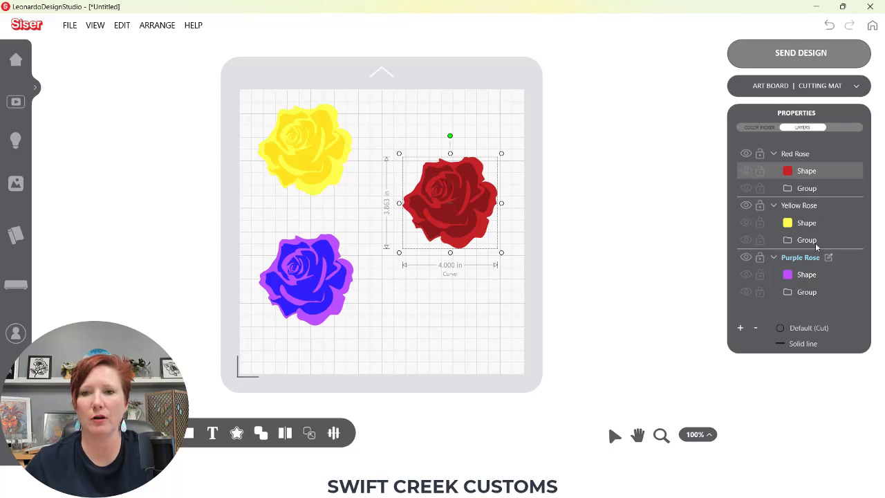
pyautogui.click(805, 329)
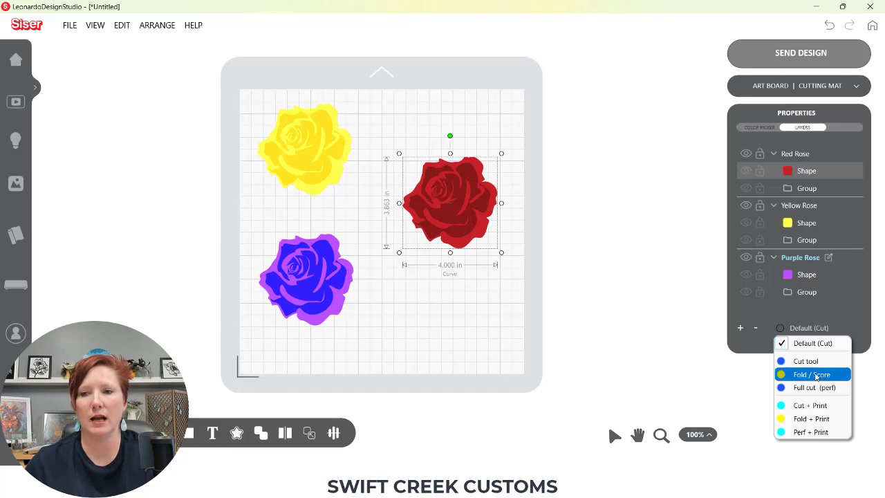
pyautogui.click(860, 339)
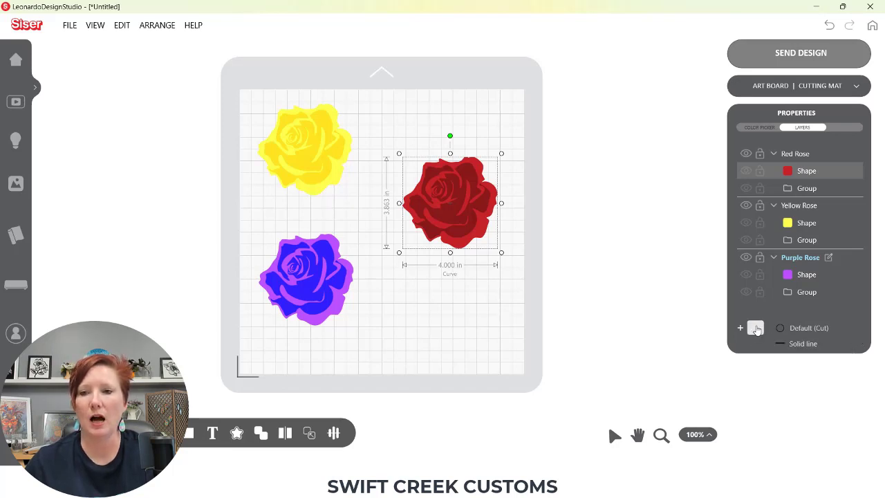
# Step: Delete the Purple Rose layer with its contents and undo the deletion
pyautogui.click(796, 258)
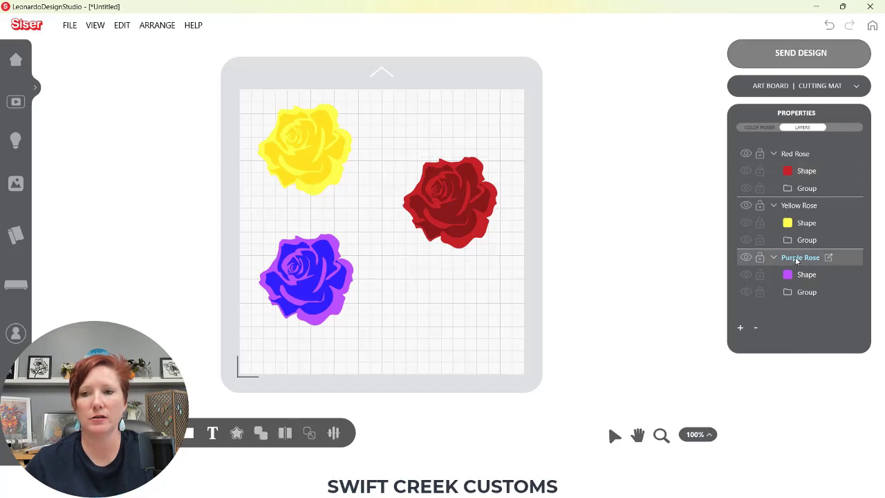
pyautogui.click(755, 329)
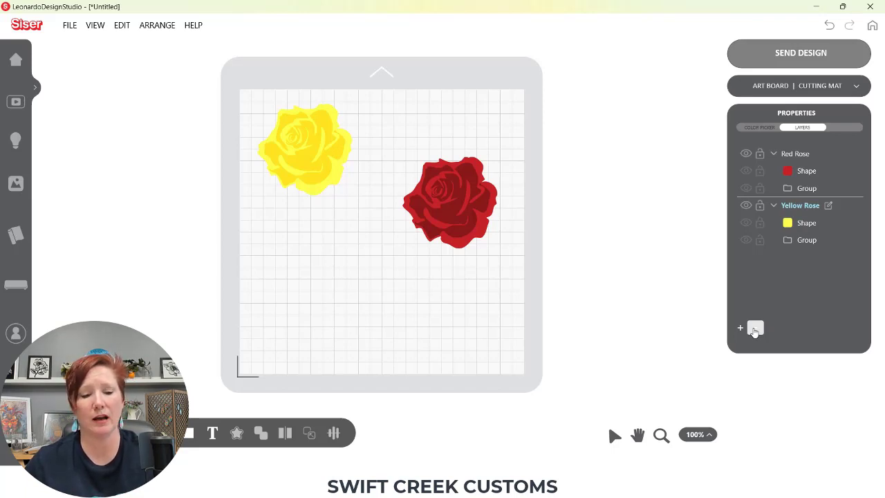
pyautogui.click(754, 329)
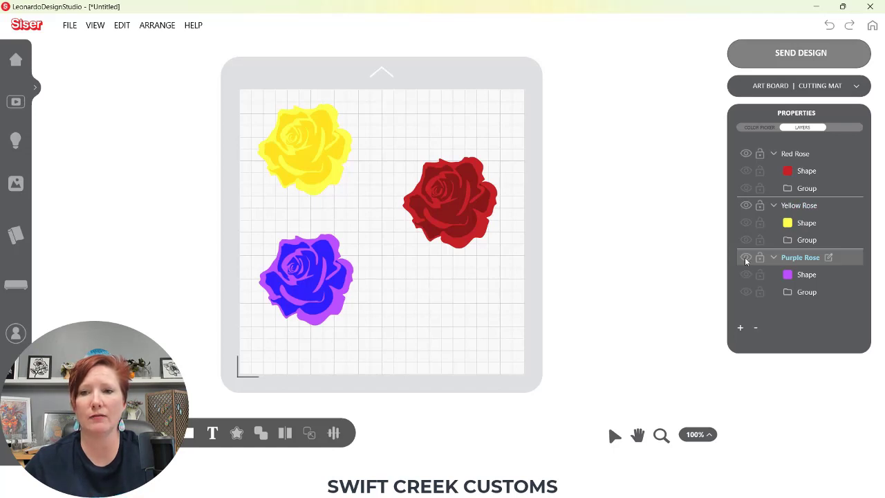
# Step: Move the whole purple rose off the mat into the empty workspace on its left side
pyautogui.click(301, 293)
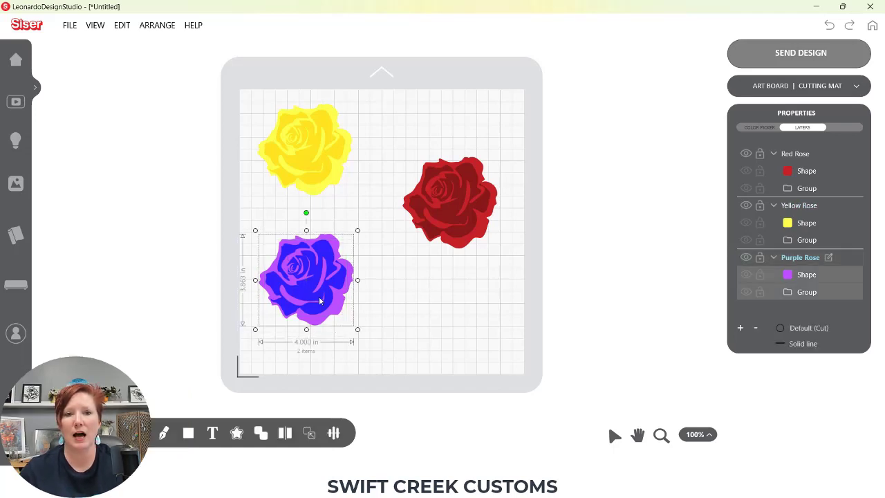
pyautogui.moveTo(301, 293); pyautogui.dragTo(127, 302)
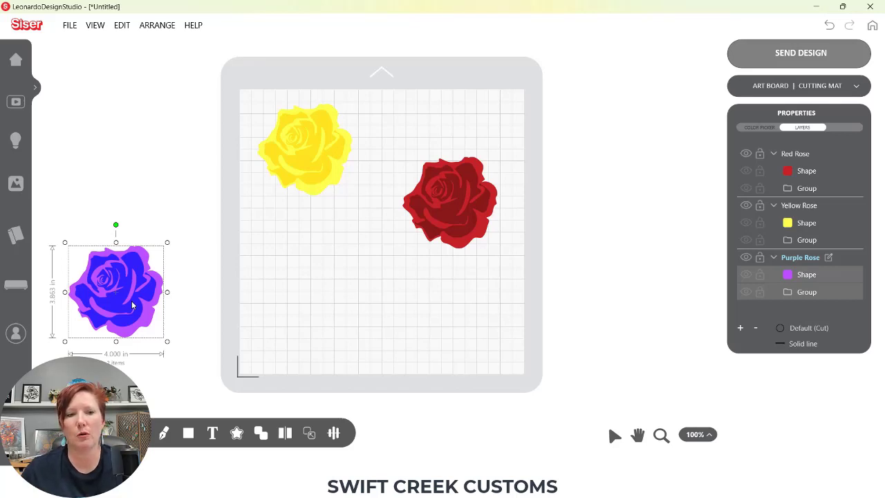
pyautogui.moveTo(123, 280); pyautogui.dragTo(120, 266)
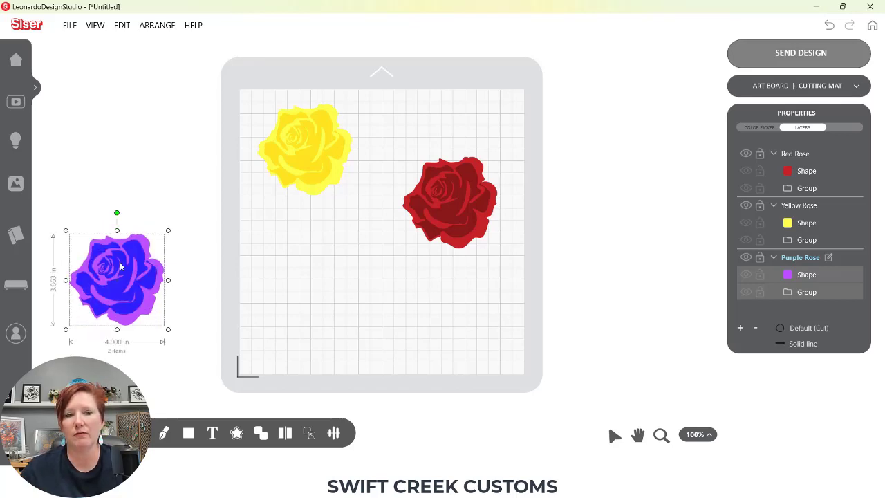
# Step: Hide the Purple Rose layer, try to select the hidden rose beside the mat, and show the layer again
pyautogui.click(746, 257)
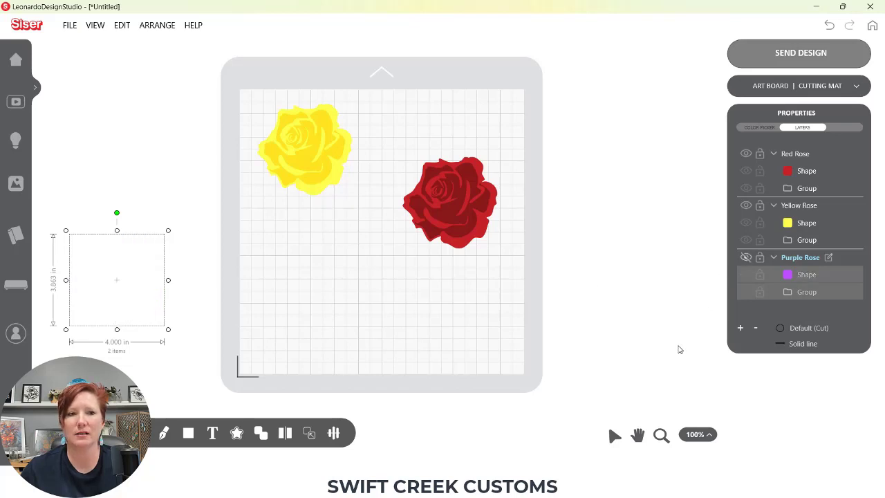
pyautogui.click(334, 282)
pyautogui.moveTo(95, 197); pyautogui.dragTo(187, 362)
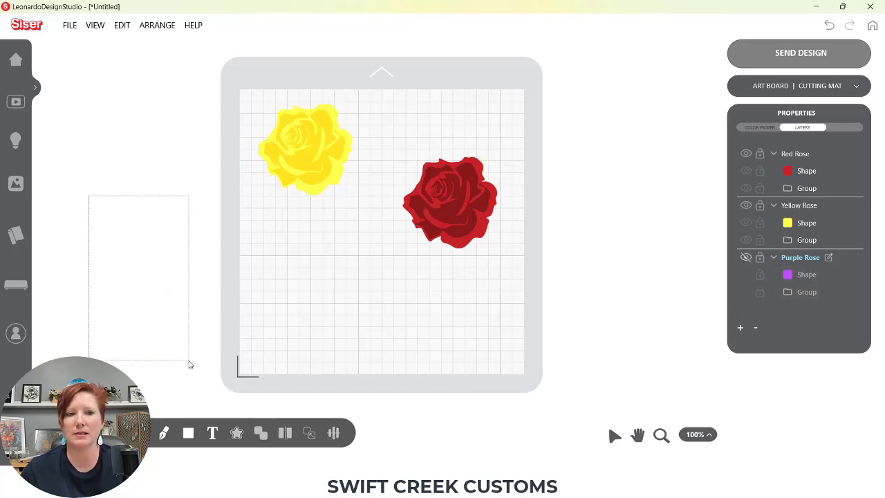
pyautogui.moveTo(55, 196); pyautogui.dragTo(202, 386)
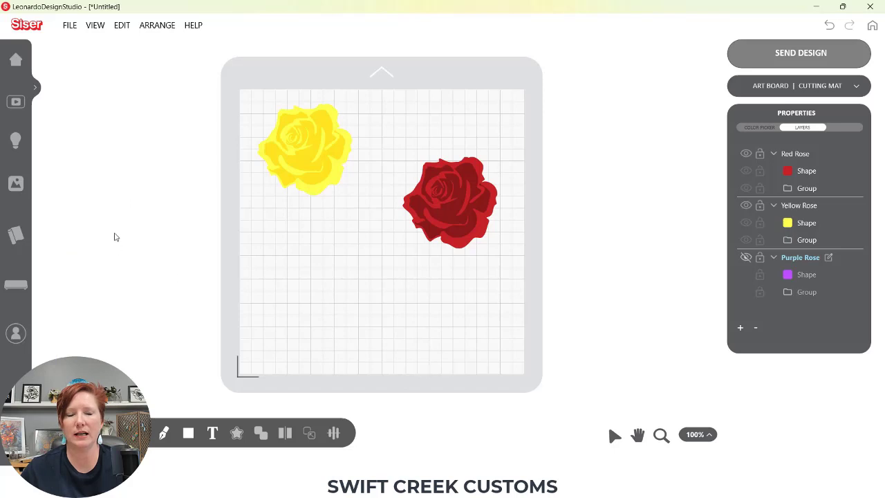
pyautogui.moveTo(36, 196); pyautogui.dragTo(273, 391)
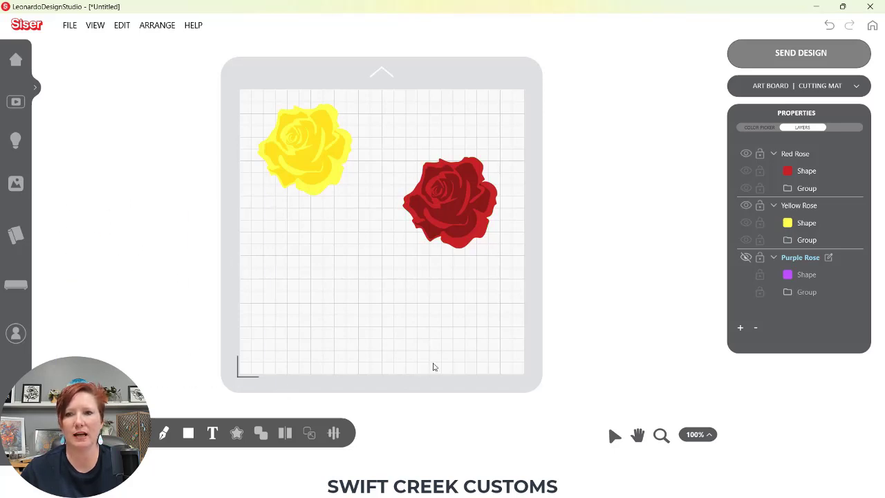
pyautogui.click(746, 257)
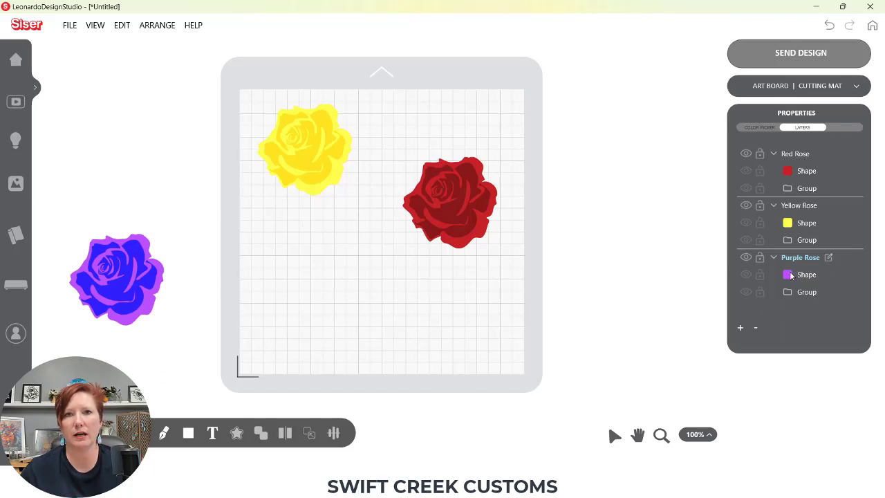
# Step: Select the base shape in the Red Rose layer
pyautogui.doubleClick(814, 170)
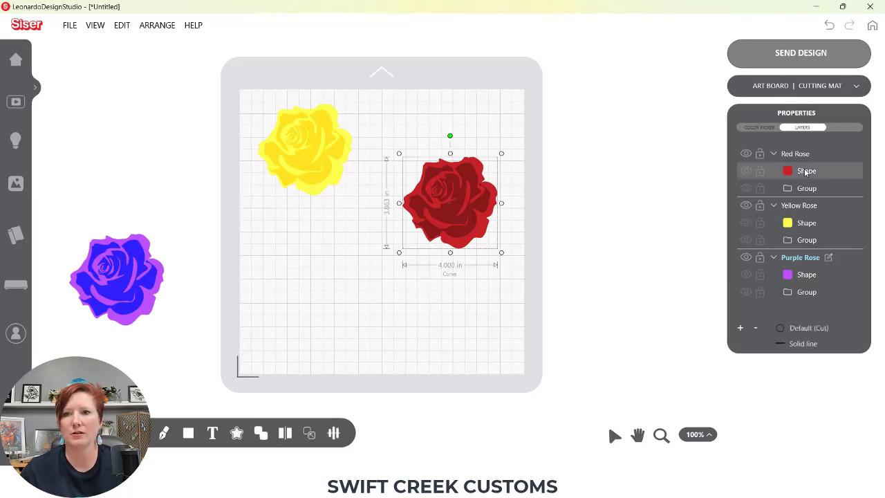